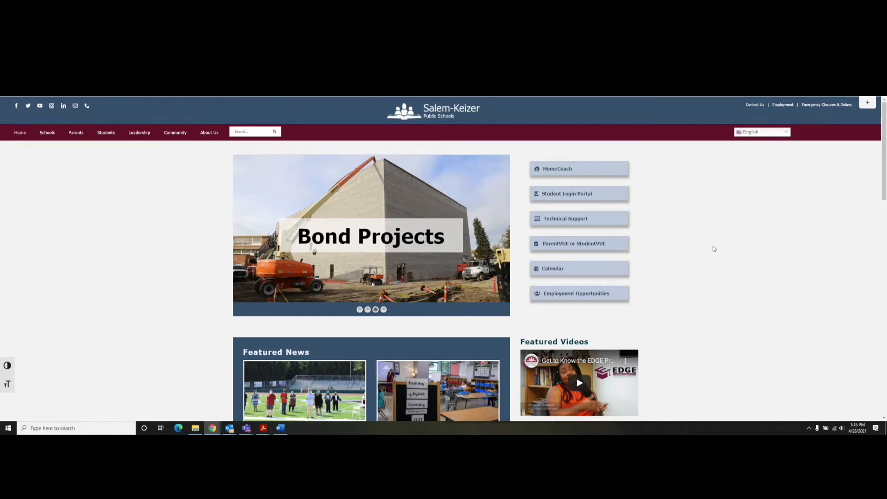
- Sign in to the existing ParentVUE account with the parent's user name and password, and decline saving the password in the browser
{"action": "left_click", "coordinate": [579, 252]}
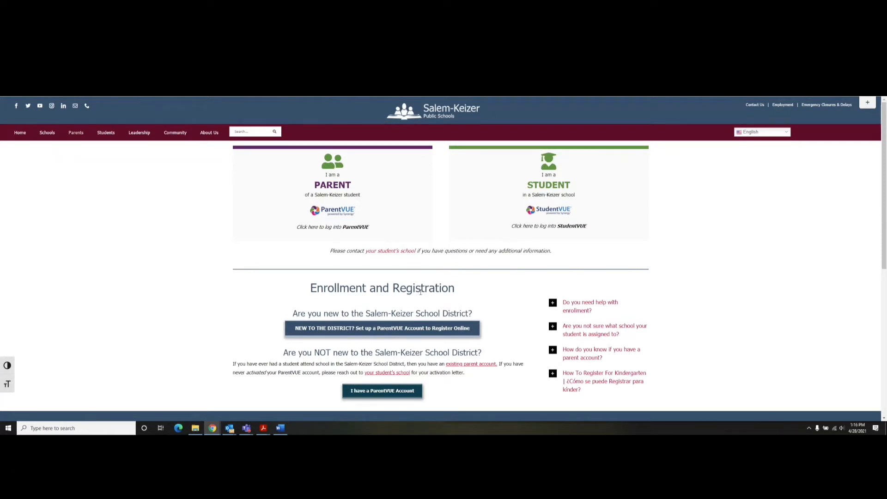
{"action": "left_click", "coordinate": [388, 392]}
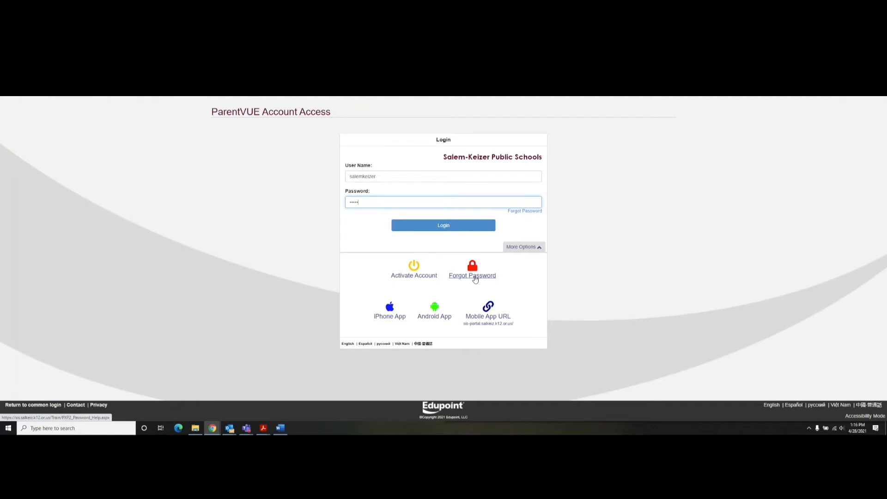
{"action": "left_click", "coordinate": [447, 228]}
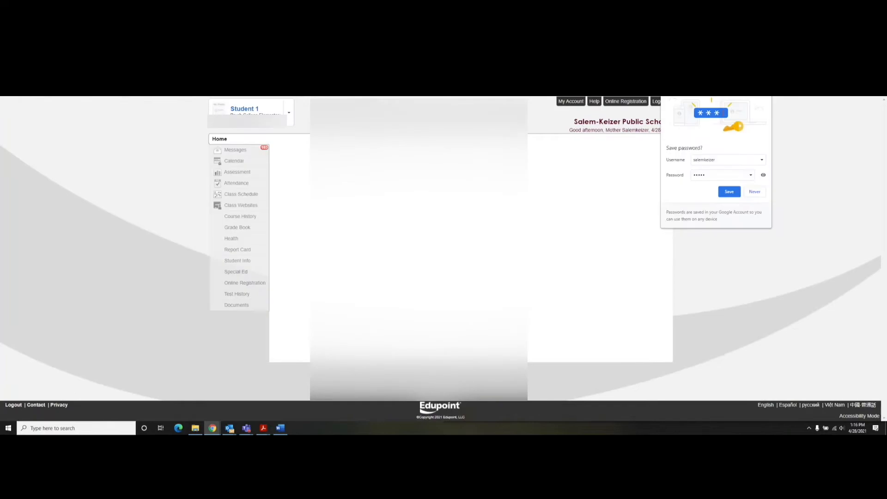
{"action": "left_click", "coordinate": [755, 192]}
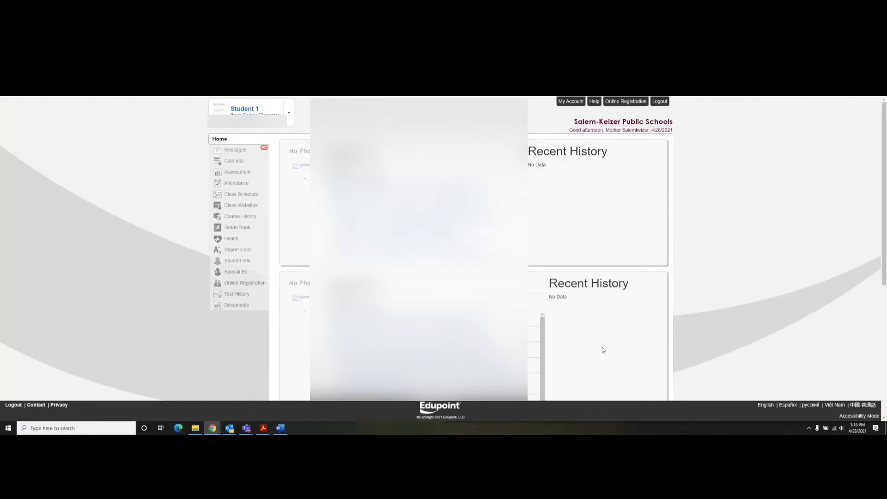
- Open Online Registration and begin a new registration with the 2021-2022 Online Registration packet
{"action": "scroll", "coordinate": [602, 348], "scroll_direction": "down", "scroll_amount": 2}
{"action": "scroll", "coordinate": [600, 354], "scroll_direction": "up", "scroll_amount": 2}
{"action": "left_click", "coordinate": [632, 106]}
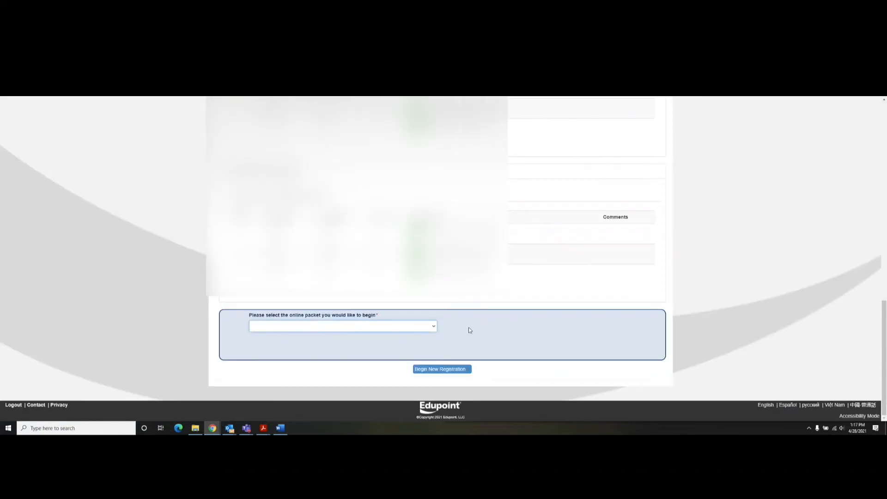
{"action": "left_click", "coordinate": [332, 327]}
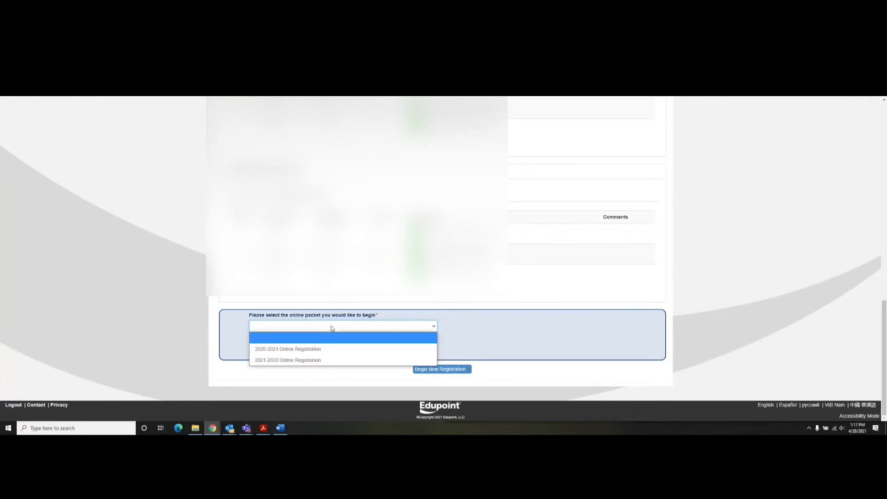
{"action": "left_click", "coordinate": [329, 361]}
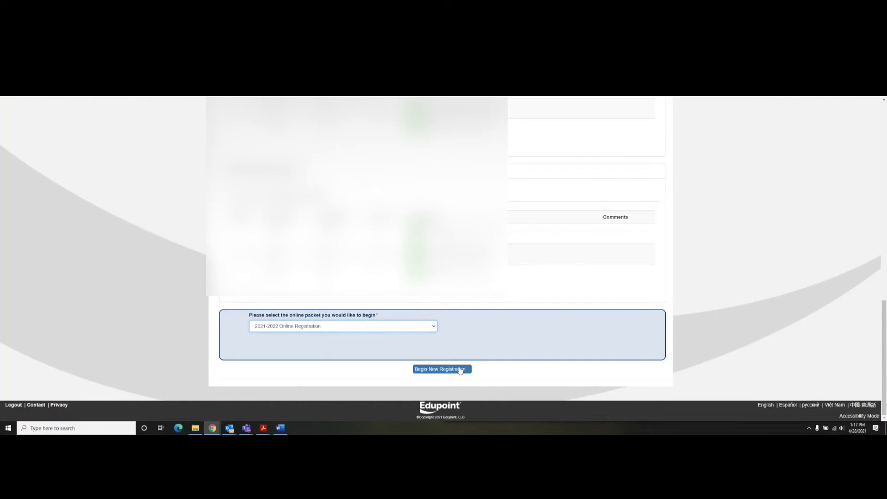
{"action": "left_click", "coordinate": [460, 370]}
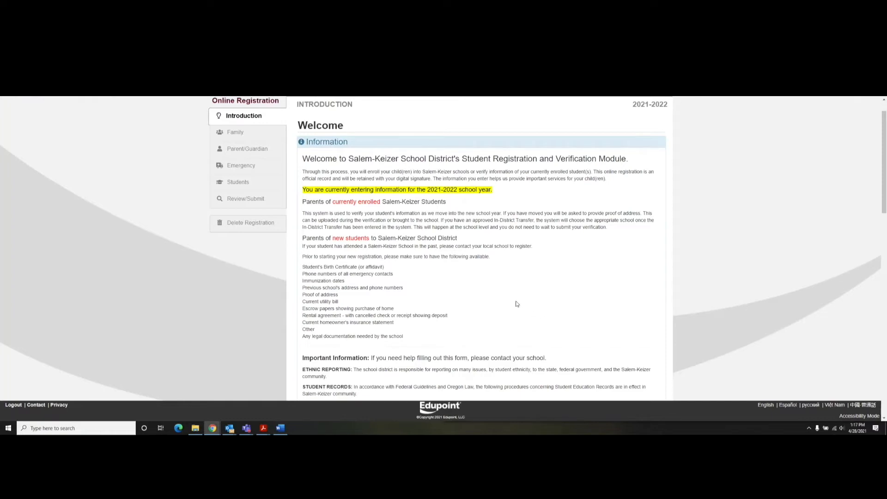
- Go through the registration's welcome information and the student summary, and continue to the signature page
{"action": "scroll", "coordinate": [515, 332], "scroll_direction": "down", "scroll_amount": 10}
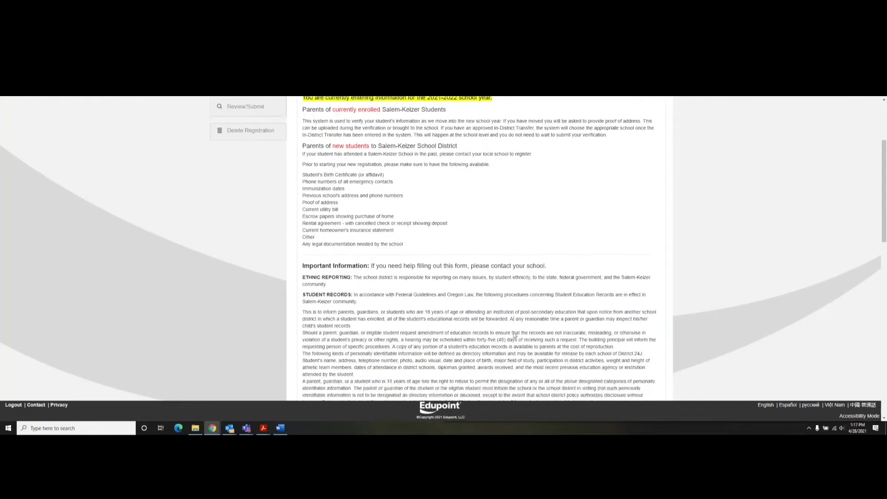
{"action": "scroll", "coordinate": [512, 339], "scroll_direction": "down", "scroll_amount": 6}
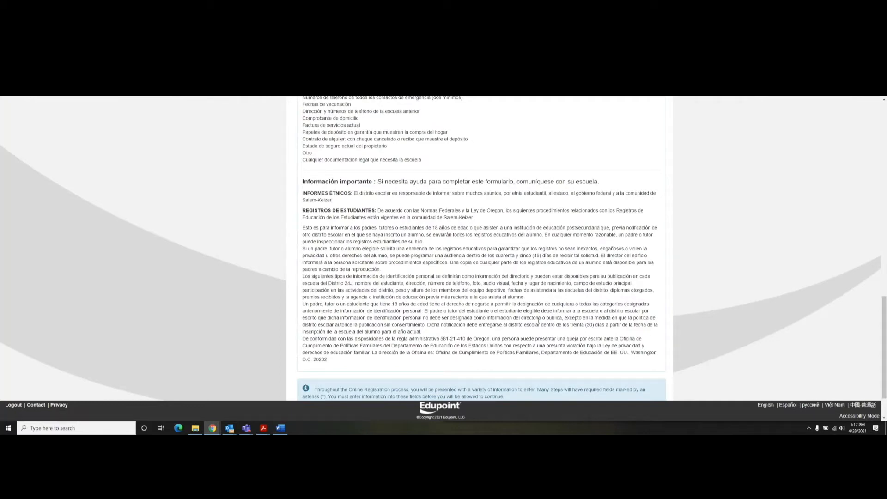
{"action": "scroll", "coordinate": [537, 328], "scroll_direction": "down", "scroll_amount": 2}
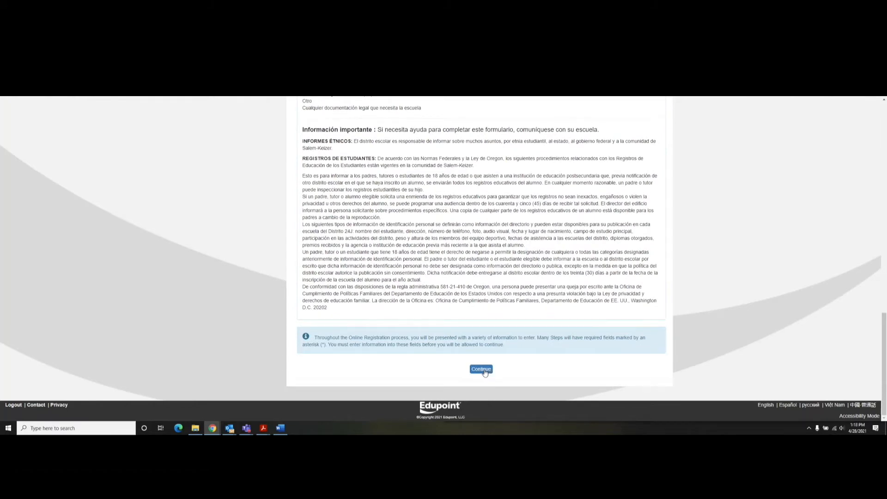
{"action": "left_click", "coordinate": [483, 369]}
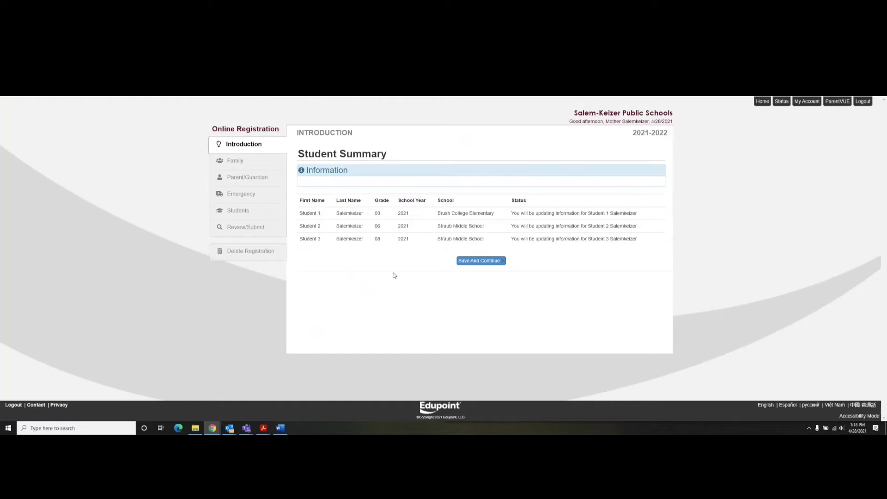
{"action": "left_click", "coordinate": [481, 261]}
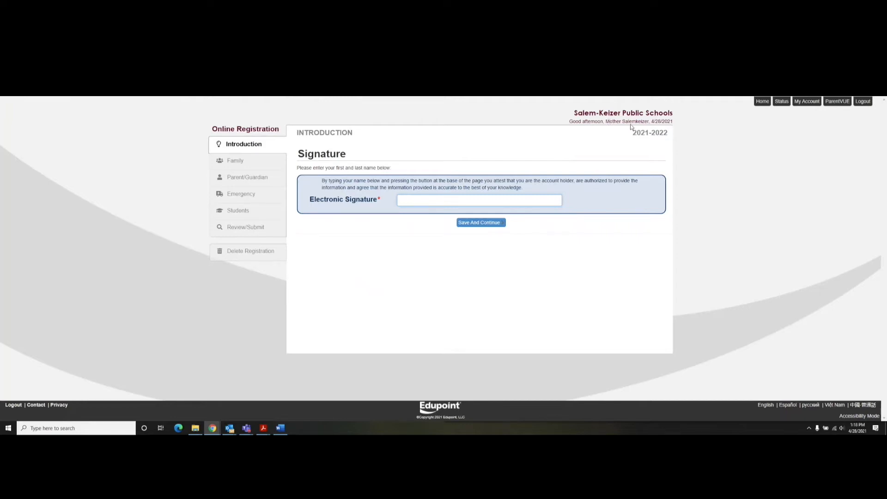
- Sign the registration electronically with the account holder's first and last name, and save it
{"action": "left_click", "coordinate": [522, 201]}
{"action": "type", "text": "Mother Salemkeizer"}
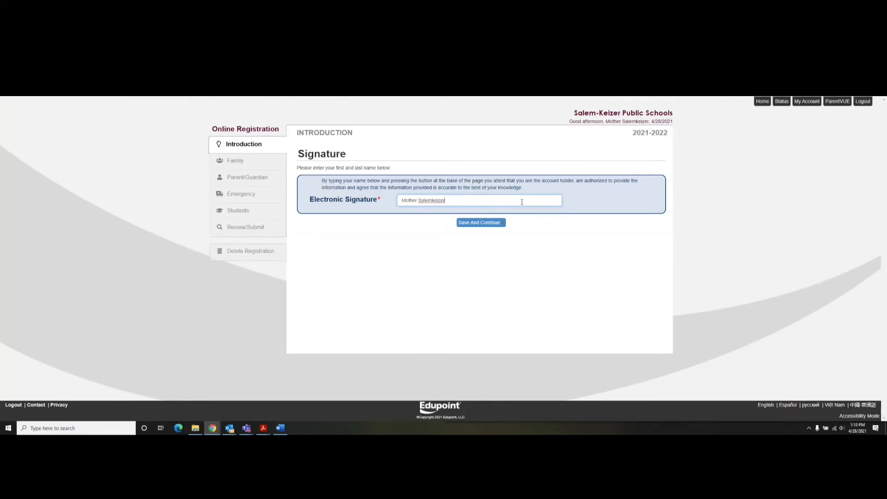
{"action": "left_click", "coordinate": [492, 224]}
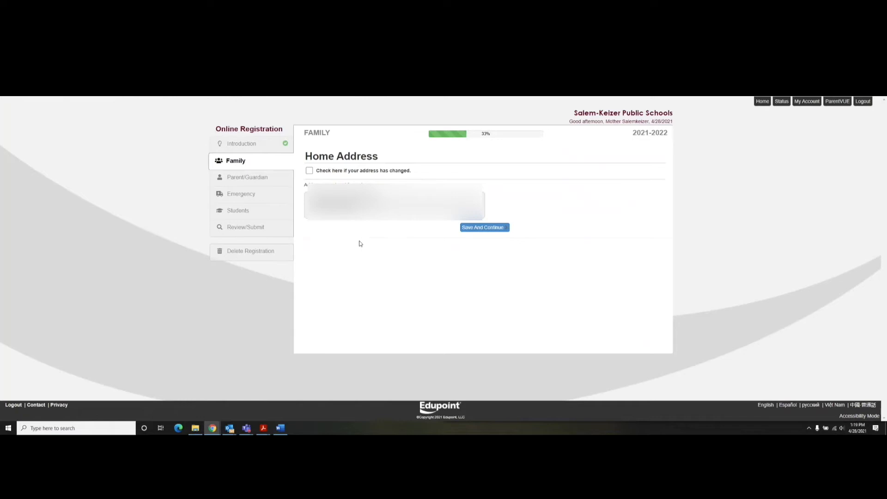
- Save the family's home address as unchanged and keep the mail address the same as the home address
{"action": "left_click", "coordinate": [487, 229]}
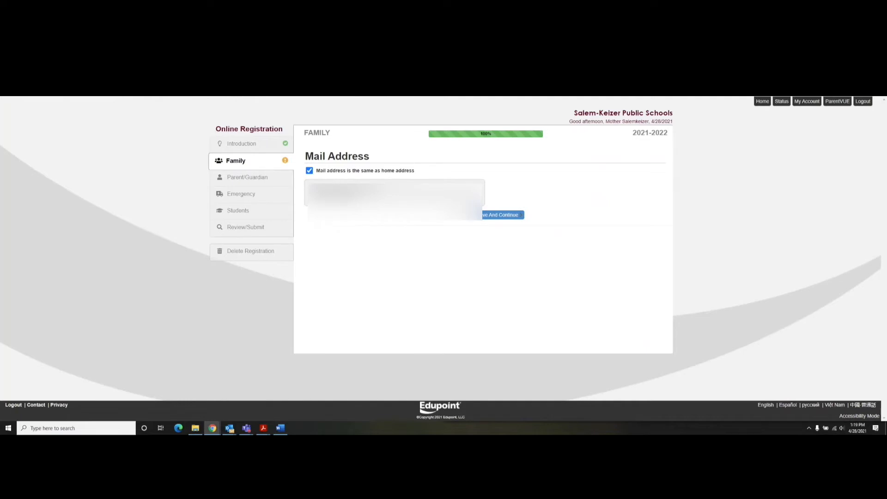
{"action": "left_click", "coordinate": [514, 216]}
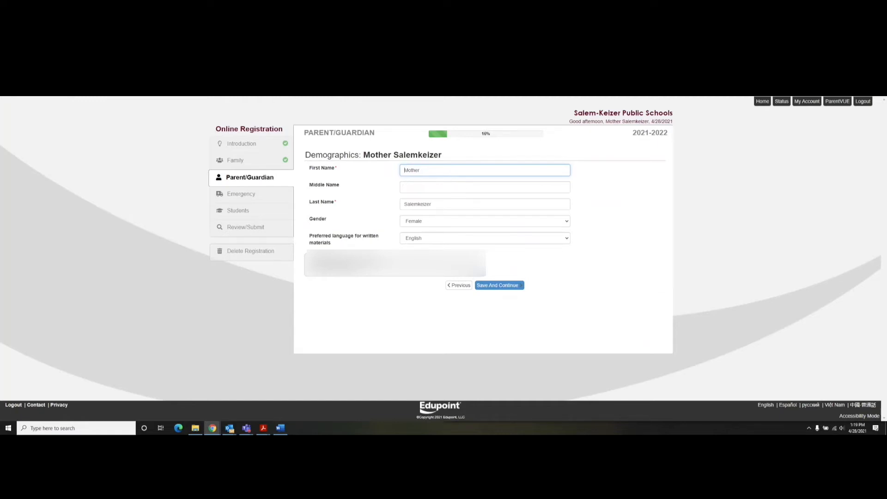
- Save the mother's existing demographics, work information, military status and contact information unchanged
{"action": "left_click", "coordinate": [499, 290]}
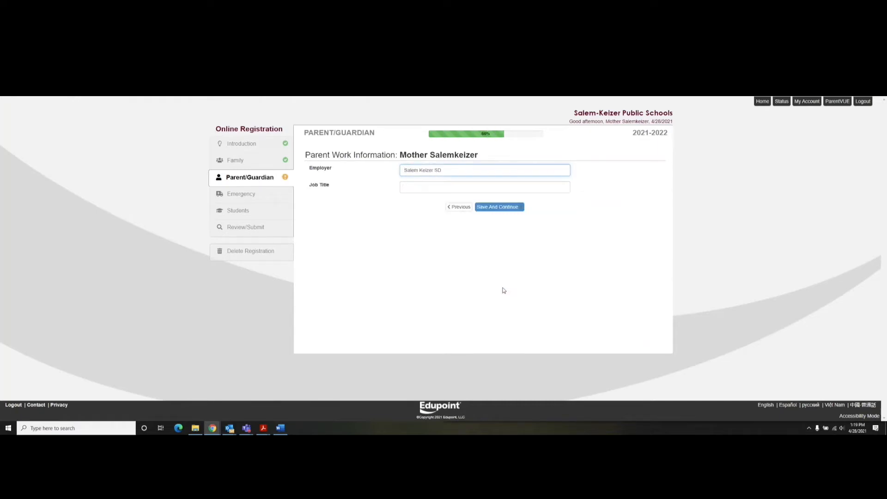
{"action": "left_click", "coordinate": [509, 208]}
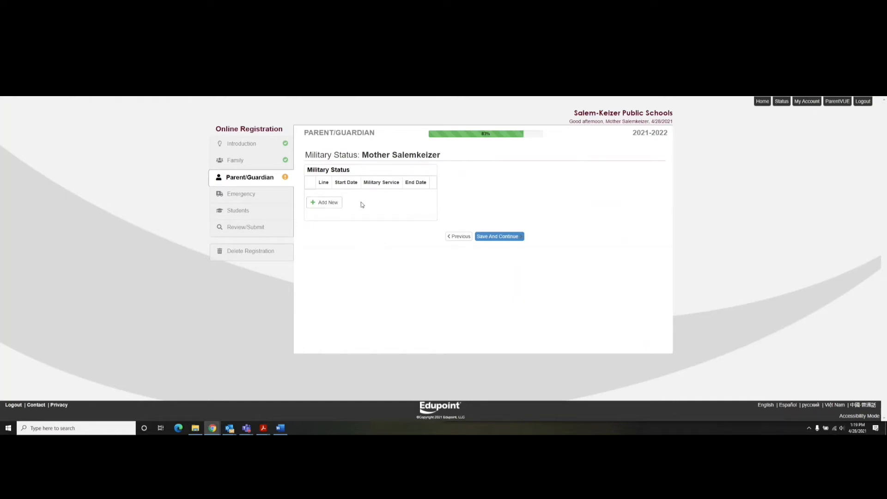
{"action": "left_click", "coordinate": [505, 238]}
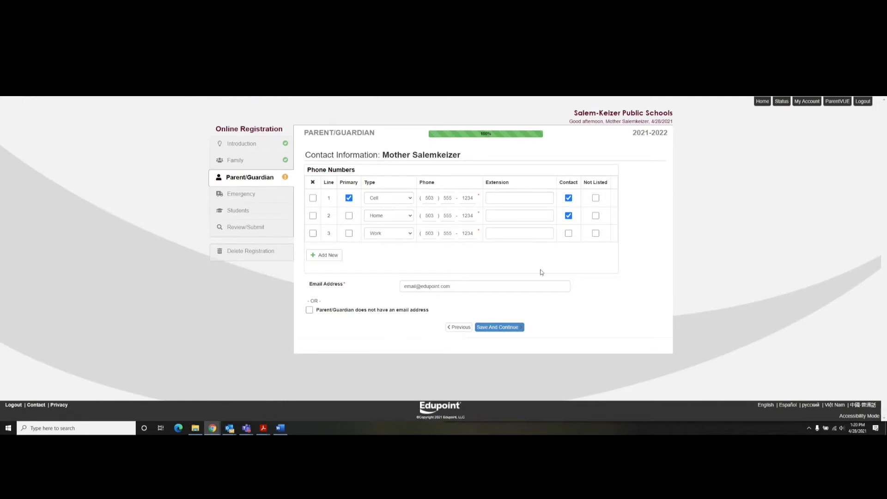
{"action": "left_click", "coordinate": [518, 328]}
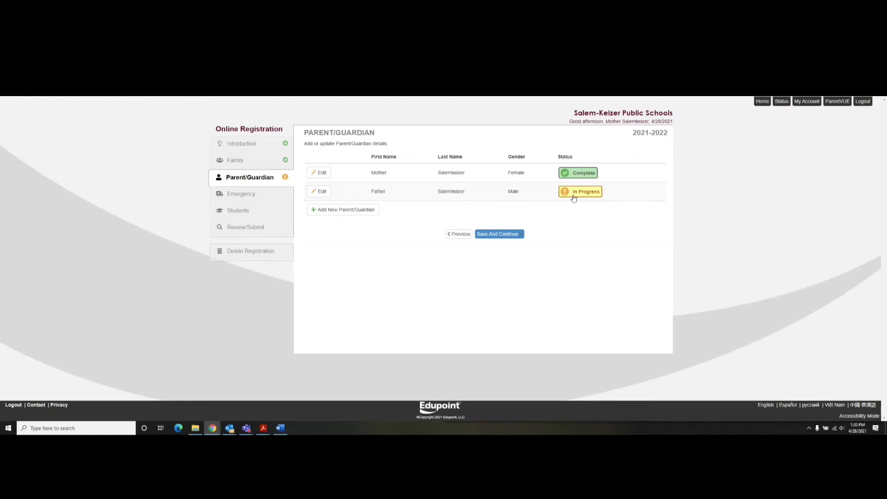
- Save the father's existing parent/guardian details unchanged through his contact information, and continue to the Emergency section
{"action": "left_click", "coordinate": [322, 193]}
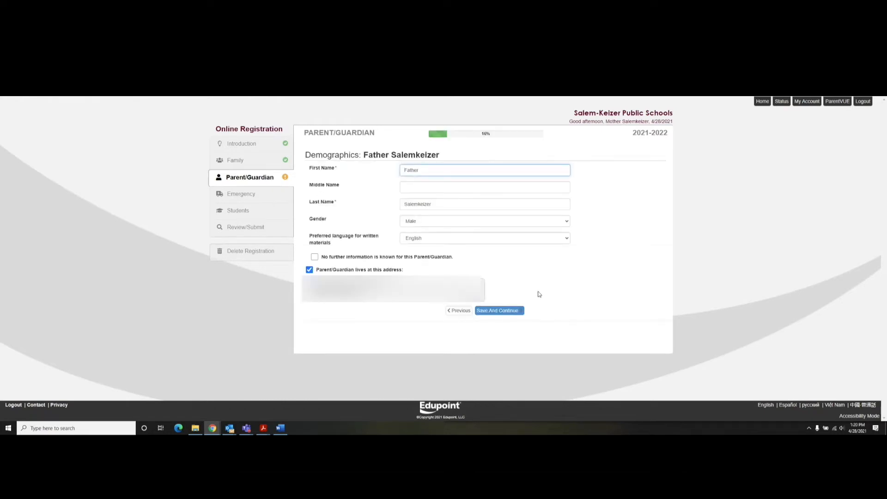
{"action": "left_click", "coordinate": [515, 311]}
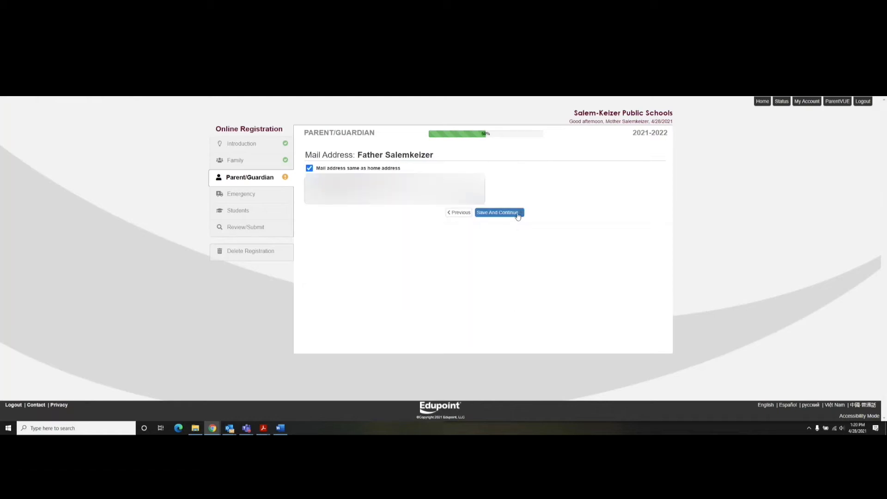
{"action": "left_click", "coordinate": [518, 214]}
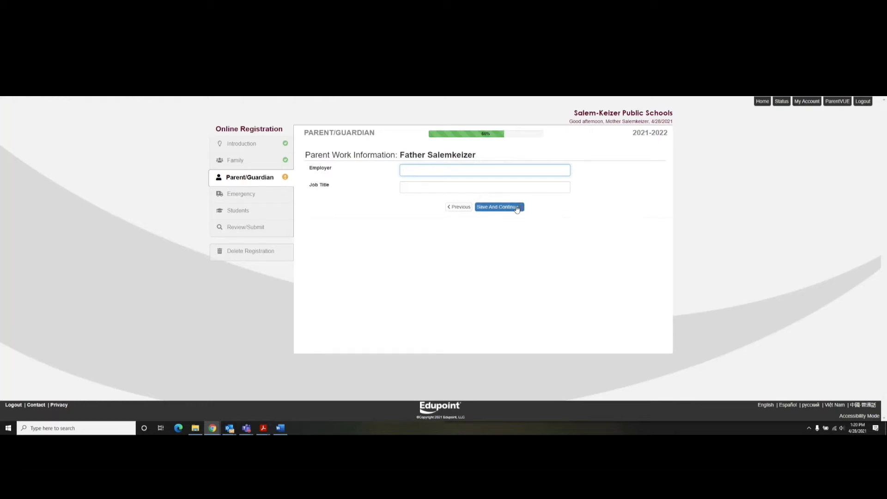
{"action": "left_click", "coordinate": [517, 209]}
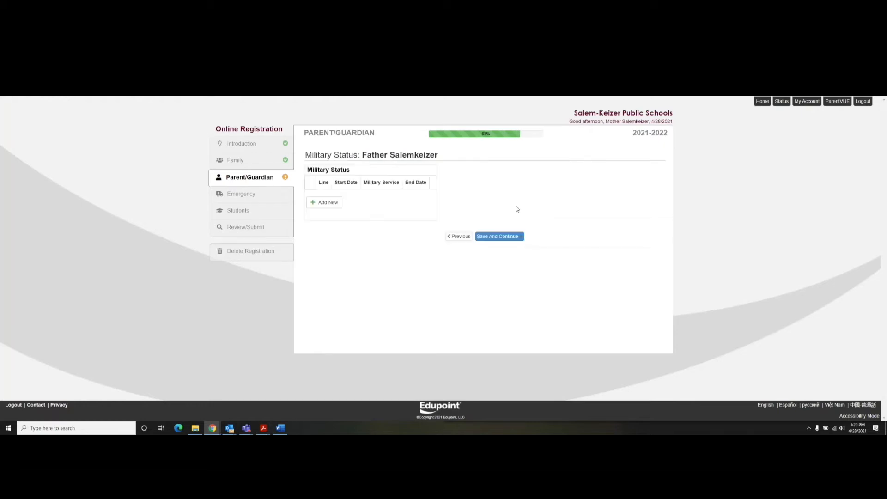
{"action": "left_click", "coordinate": [513, 237]}
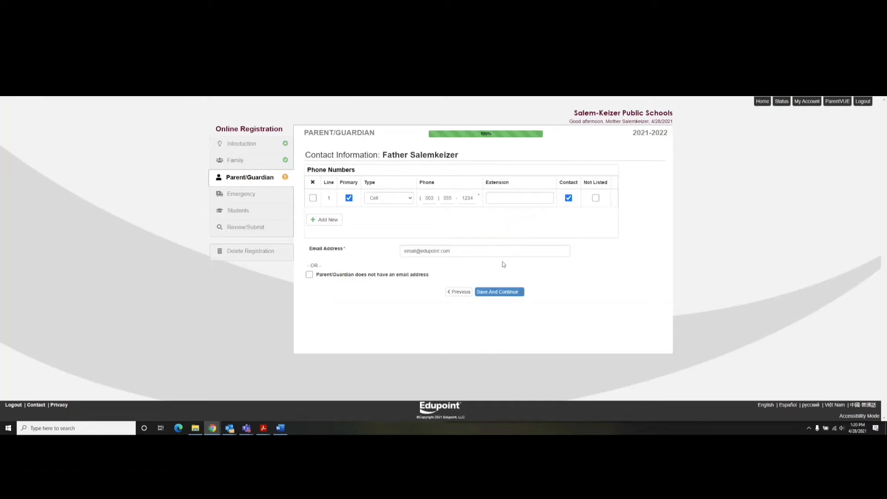
{"action": "left_click", "coordinate": [502, 293]}
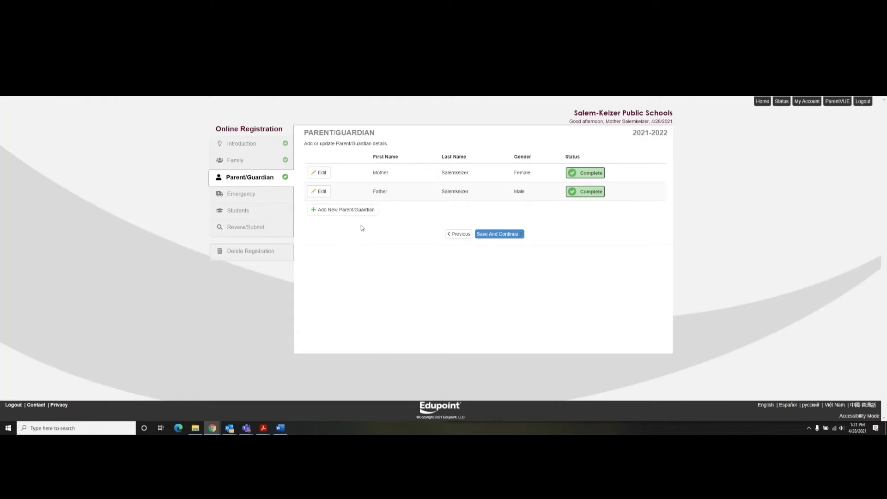
{"action": "left_click", "coordinate": [500, 234]}
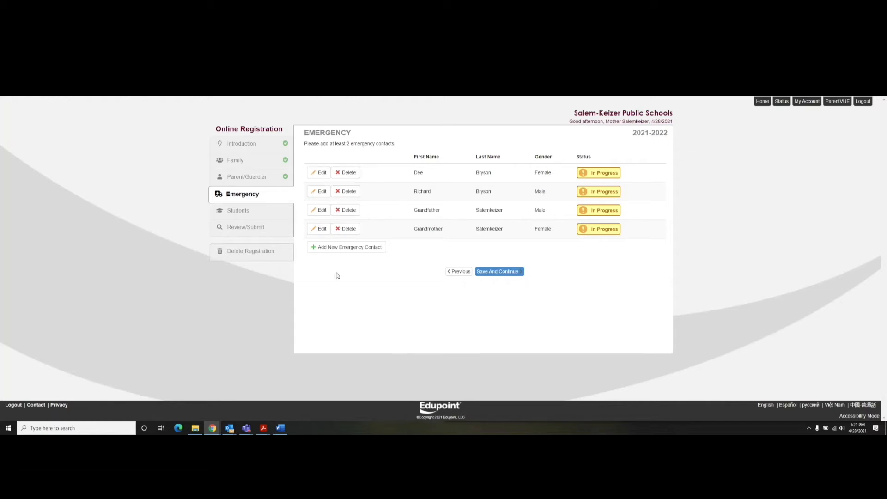
- Delete the first two emergency contacts, keeping only the grandfather and grandmother
{"action": "left_click", "coordinate": [346, 173]}
{"action": "left_click", "coordinate": [468, 169]}
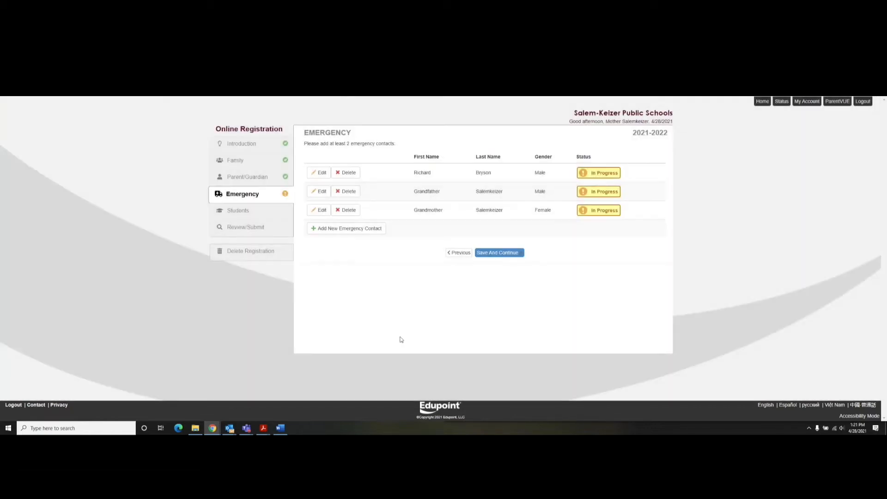
{"action": "left_click", "coordinate": [348, 173]}
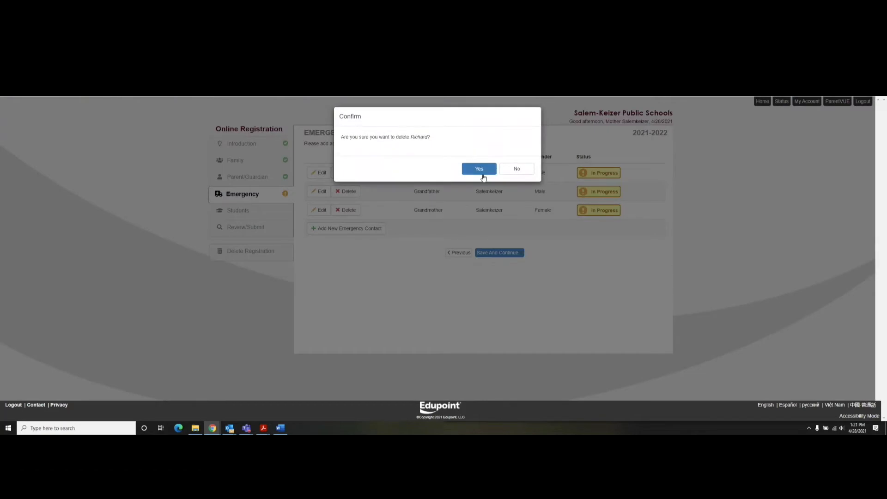
{"action": "left_click", "coordinate": [481, 170]}
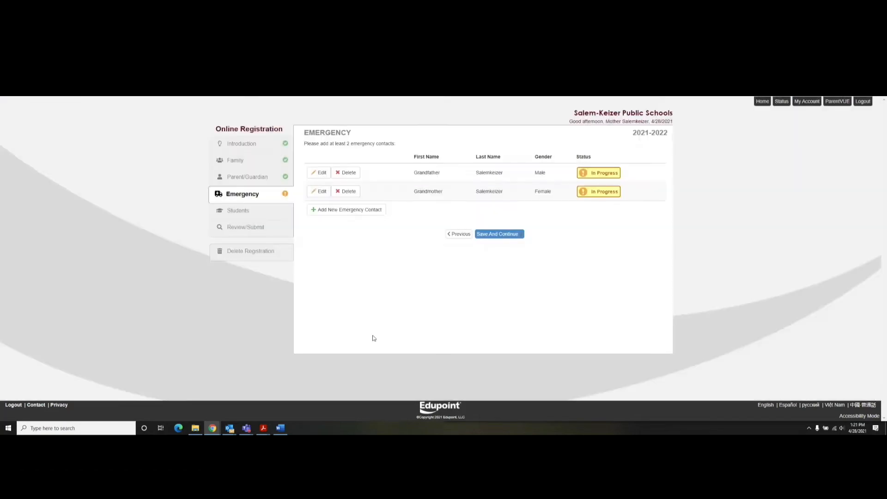
- Complete the grandmother's emergency contact by keeping her demographics, entering an Other phone number with type Home, and continue to the Students section
{"action": "left_click", "coordinate": [319, 191]}
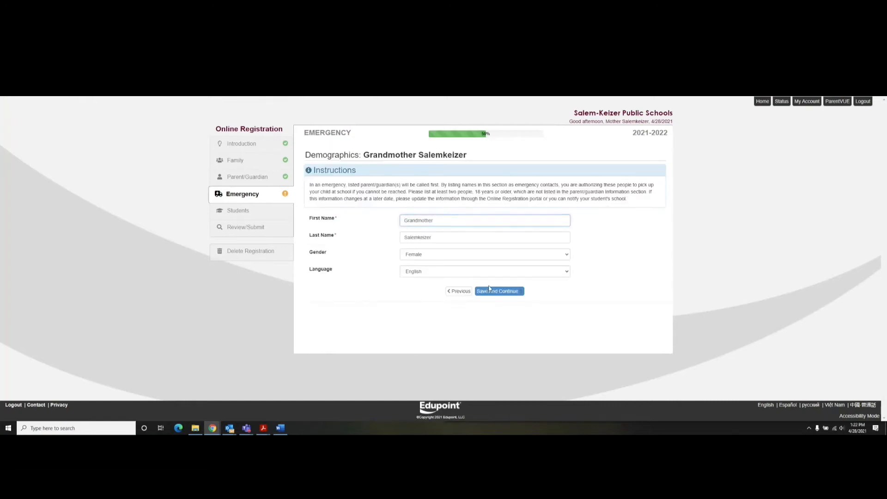
{"action": "left_click", "coordinate": [510, 294]}
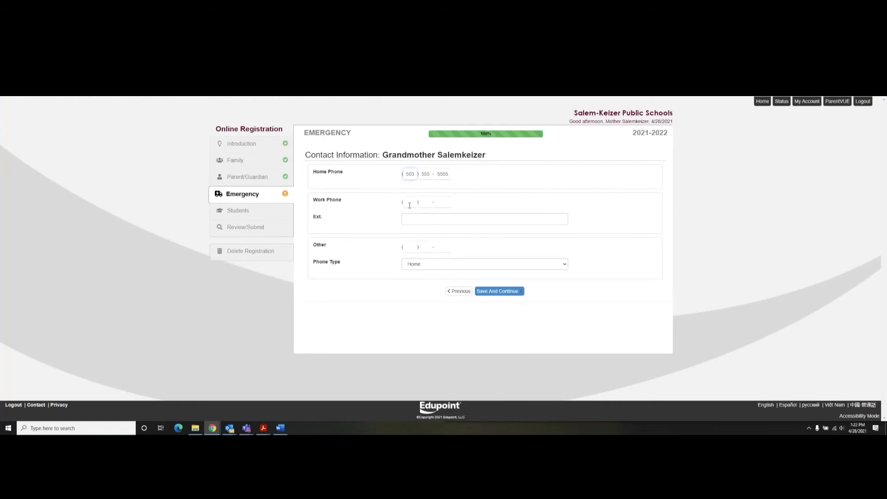
{"action": "left_click", "coordinate": [485, 292]}
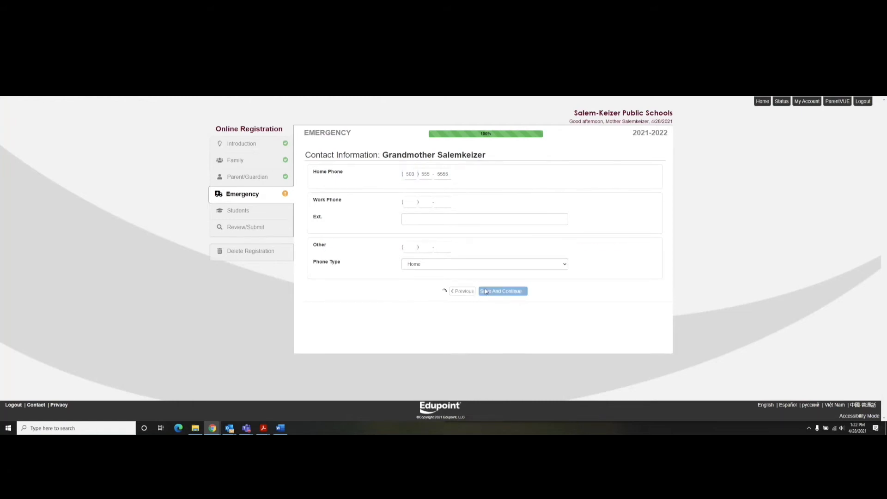
{"action": "left_click", "coordinate": [408, 246]}
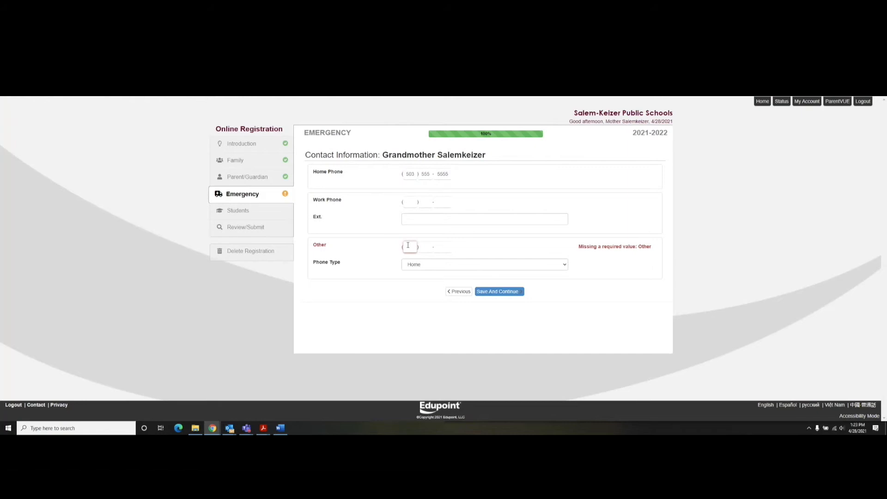
{"action": "type", "text": "503"}
{"action": "key", "text": "BackSpace"}
{"action": "key", "text": "BackSpace"}
{"action": "type", "text": "55555"}
{"action": "left_click", "coordinate": [495, 291]}
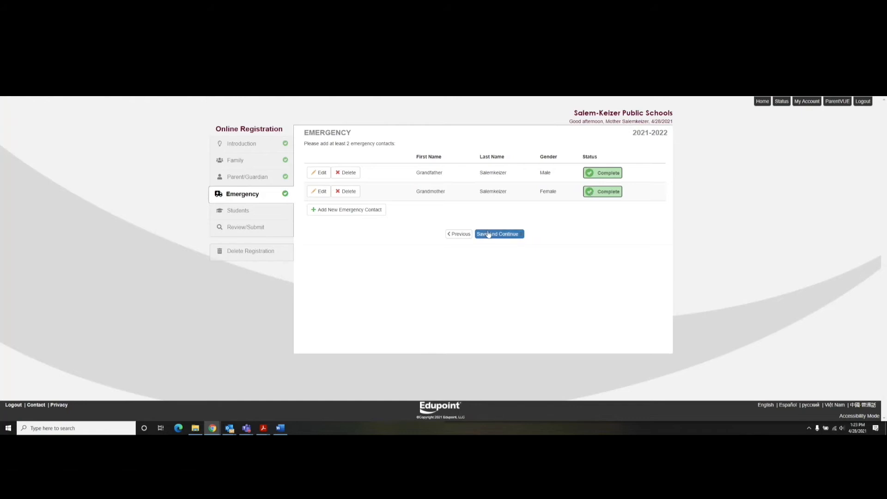
{"action": "left_click", "coordinate": [488, 234]}
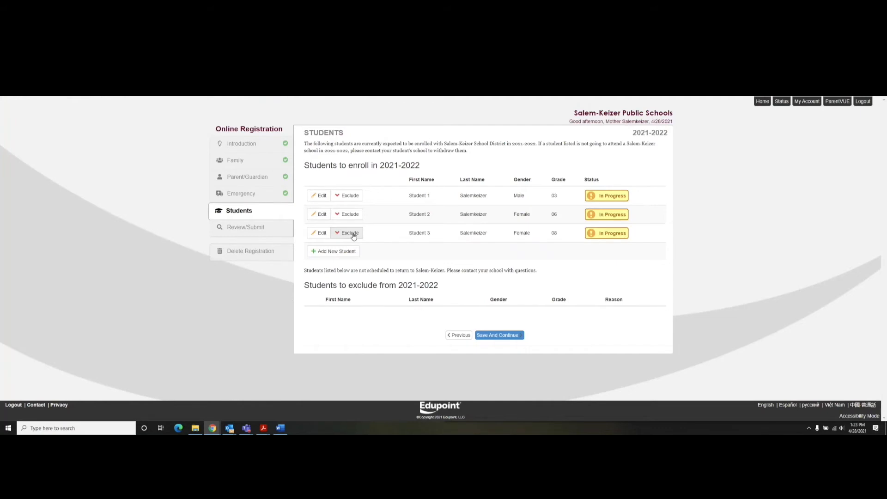
- Open Student 2's registration and save the EDGE decision as No, keeping the decision date 03/08/2021
{"action": "left_click", "coordinate": [320, 196]}
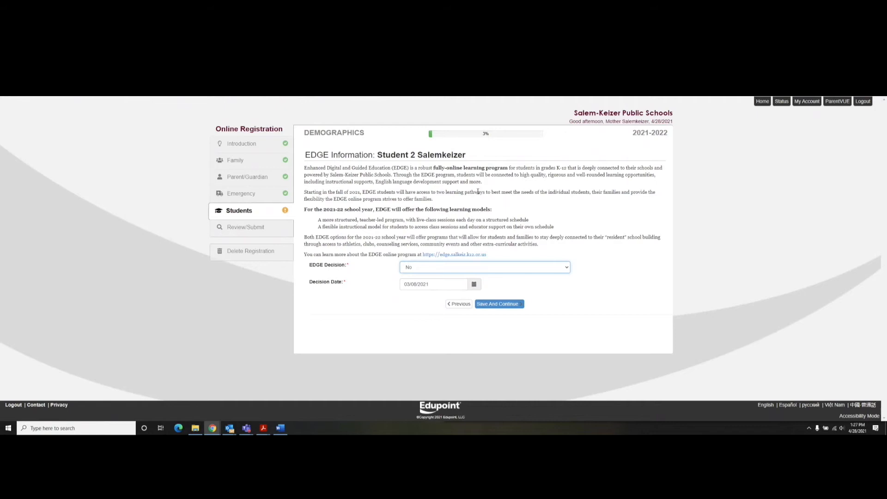
{"action": "left_click", "coordinate": [487, 268]}
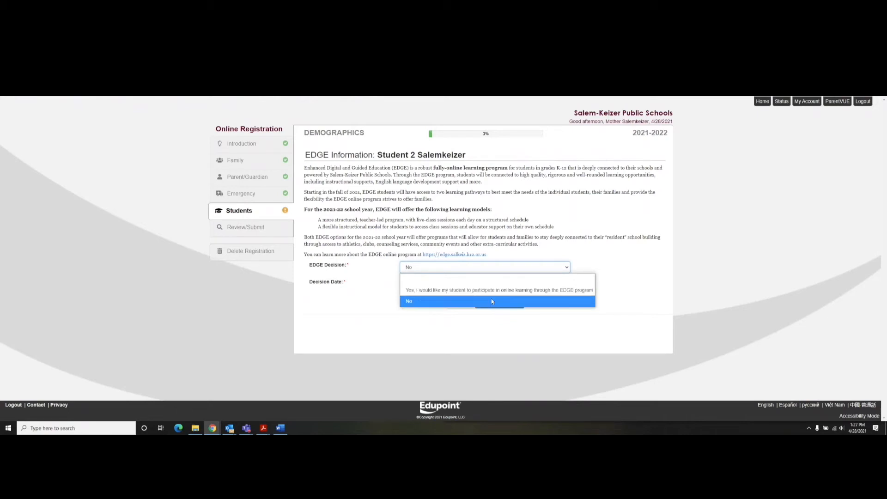
{"action": "left_click", "coordinate": [492, 299]}
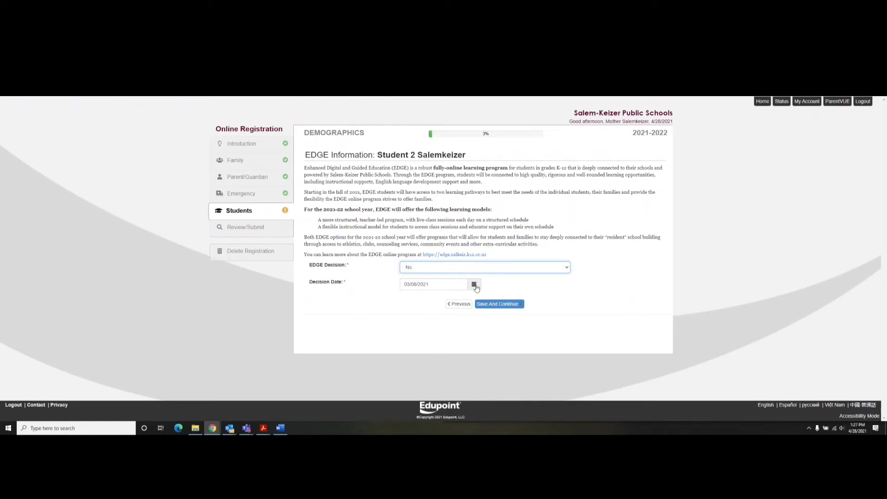
{"action": "left_click", "coordinate": [493, 304]}
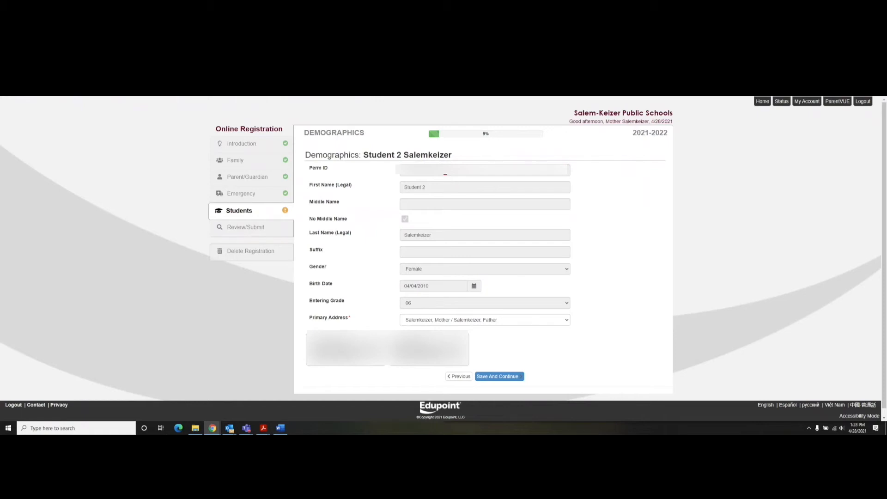
- Save Student 2's existing demographics, housing information and phone numbers unchanged
{"action": "left_click", "coordinate": [505, 377]}
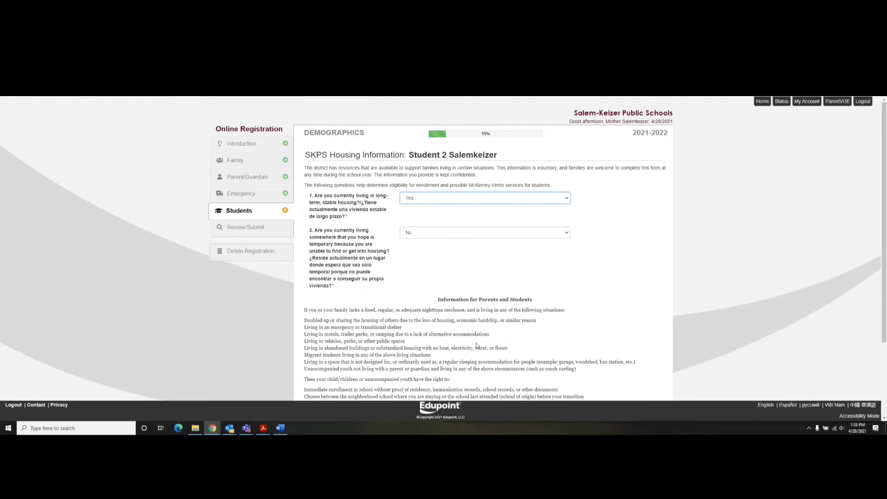
{"action": "scroll", "coordinate": [477, 345], "scroll_direction": "down", "scroll_amount": 2}
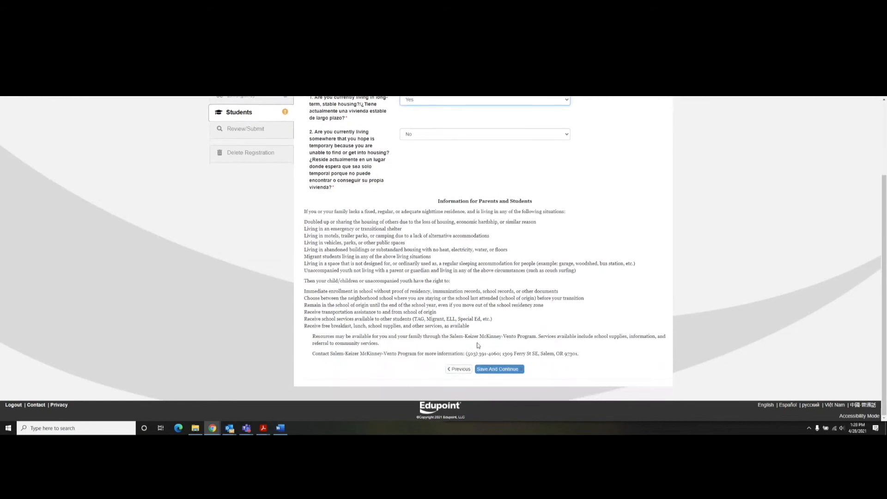
{"action": "left_click", "coordinate": [490, 370]}
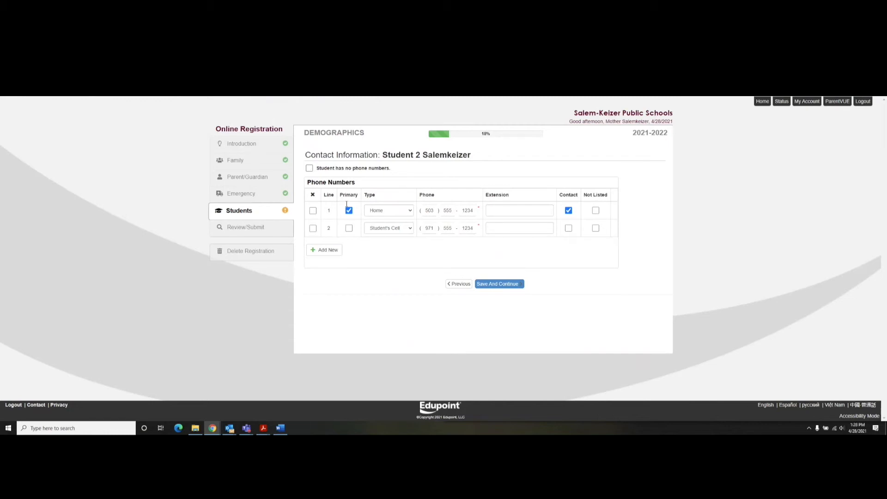
{"action": "left_click", "coordinate": [494, 284]}
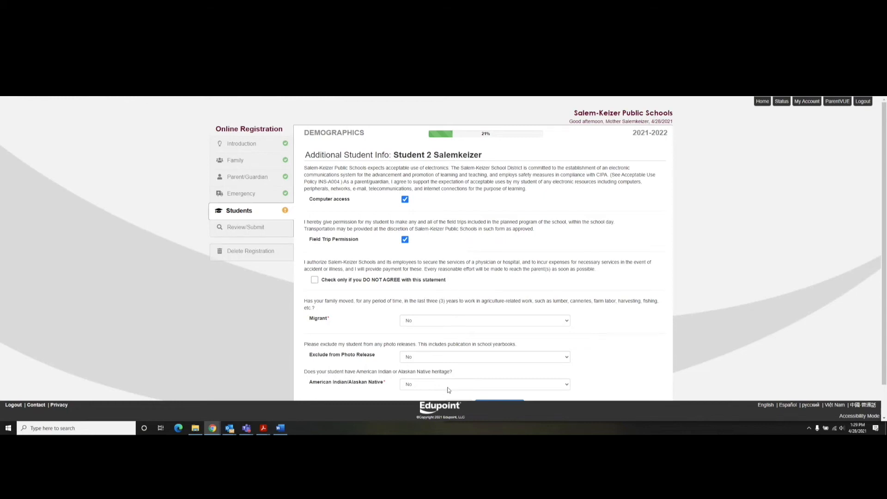
- Save Student 2's additional student information, ethnicity and race unchanged
{"action": "scroll", "coordinate": [448, 390], "scroll_direction": "down", "scroll_amount": 1}
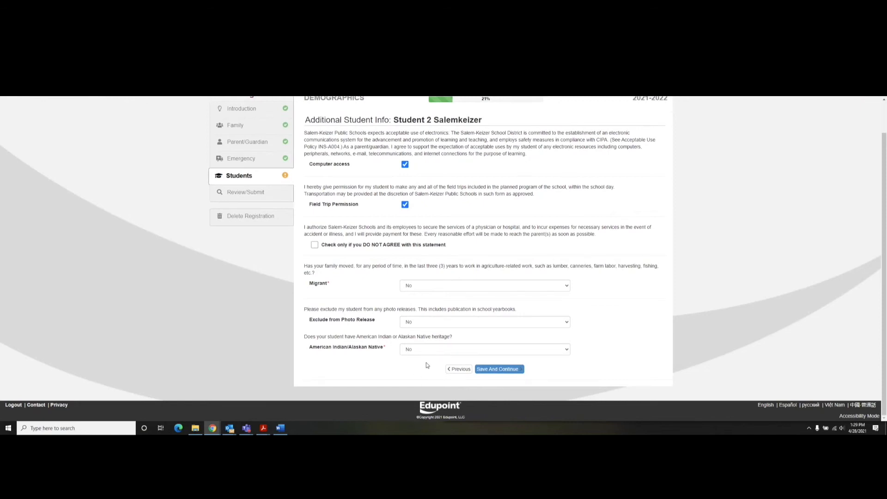
{"action": "left_click", "coordinate": [494, 370]}
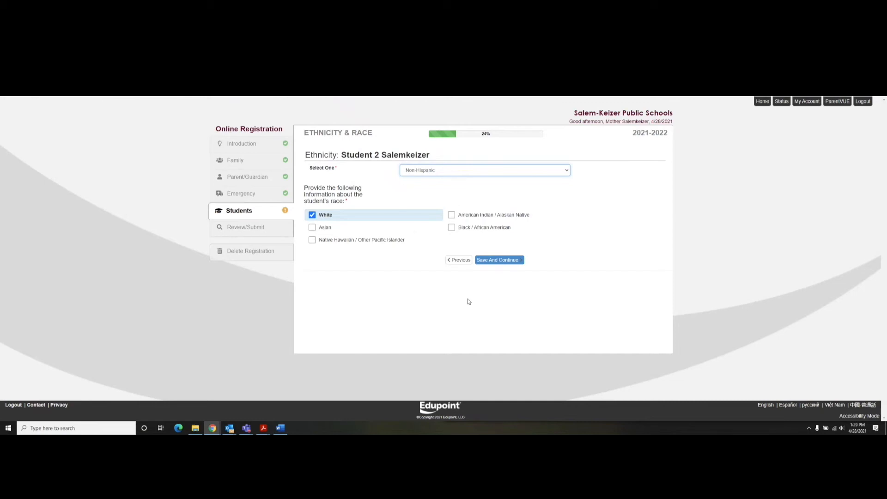
{"action": "left_click", "coordinate": [519, 260]}
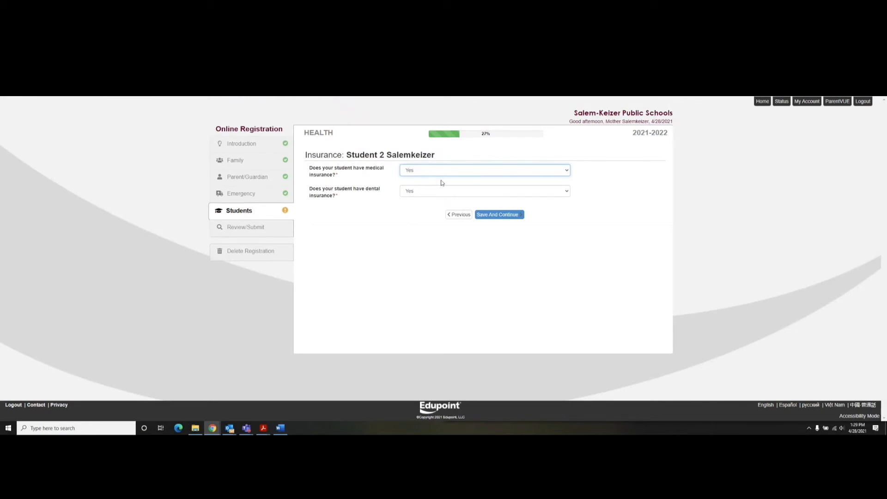
- Save Student 2's medical and dental insurance answers unchanged, and set the health updates question to Yes
{"action": "left_click", "coordinate": [493, 215]}
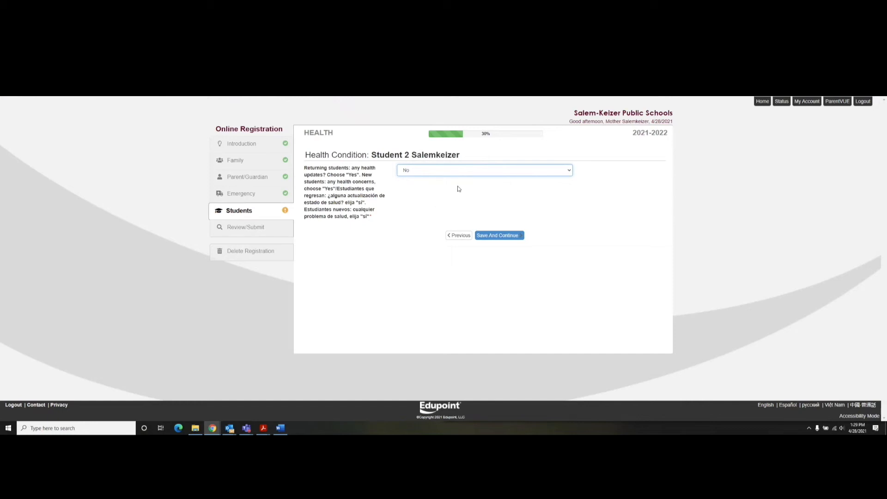
{"action": "left_click", "coordinate": [470, 174]}
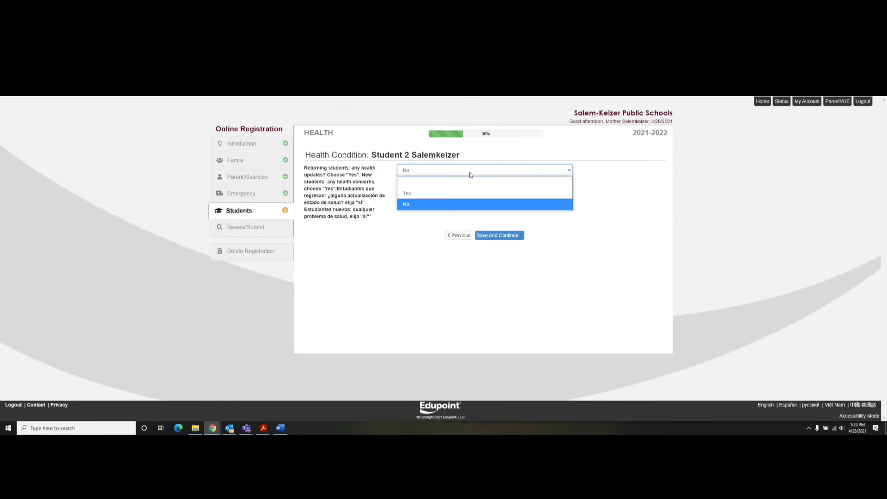
{"action": "left_click", "coordinate": [466, 195]}
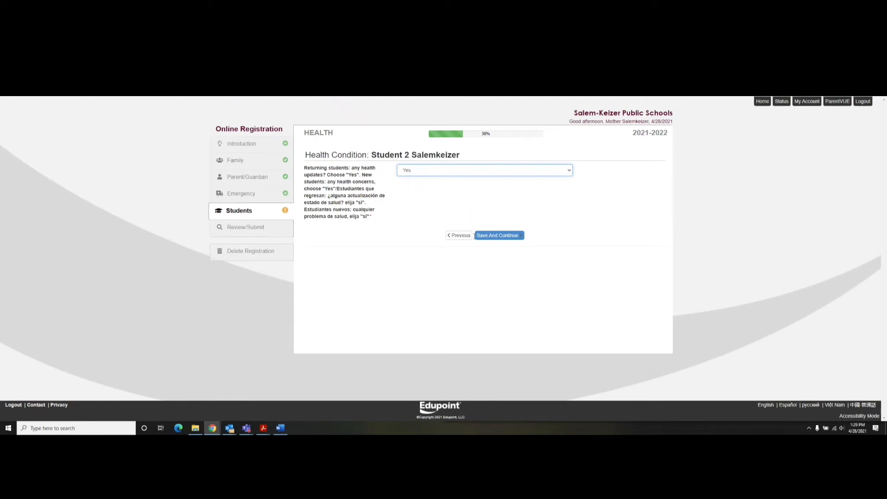
{"action": "left_click", "coordinate": [510, 234]}
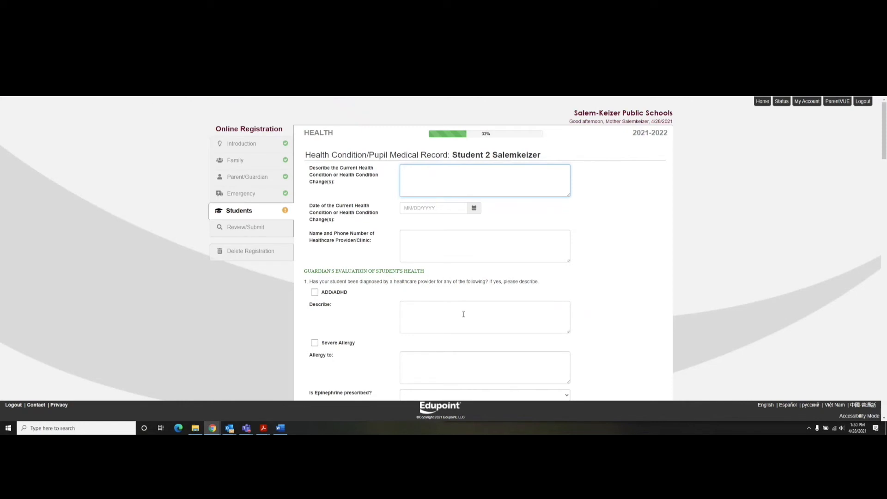
- Review Student 2's Health Condition/Pupil Medical Record form through its last question and save it without entries
{"action": "scroll", "coordinate": [463, 314], "scroll_direction": "down", "scroll_amount": 5}
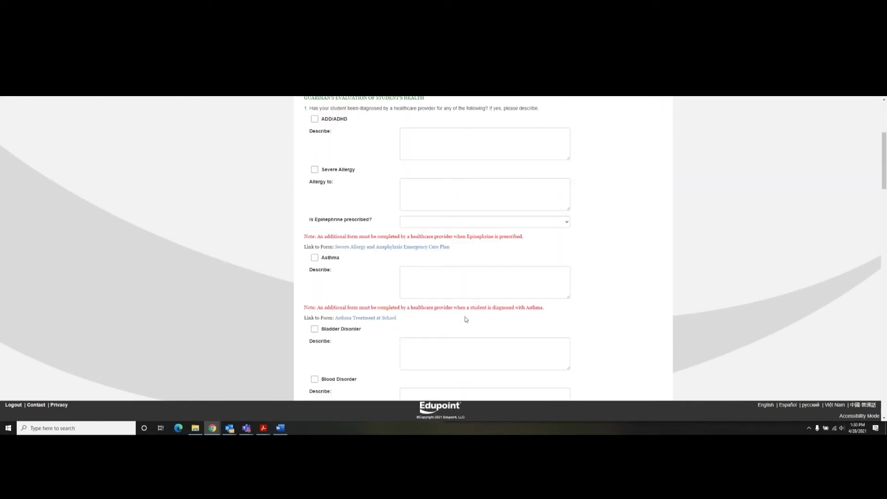
{"action": "scroll", "coordinate": [465, 318], "scroll_direction": "down", "scroll_amount": 6}
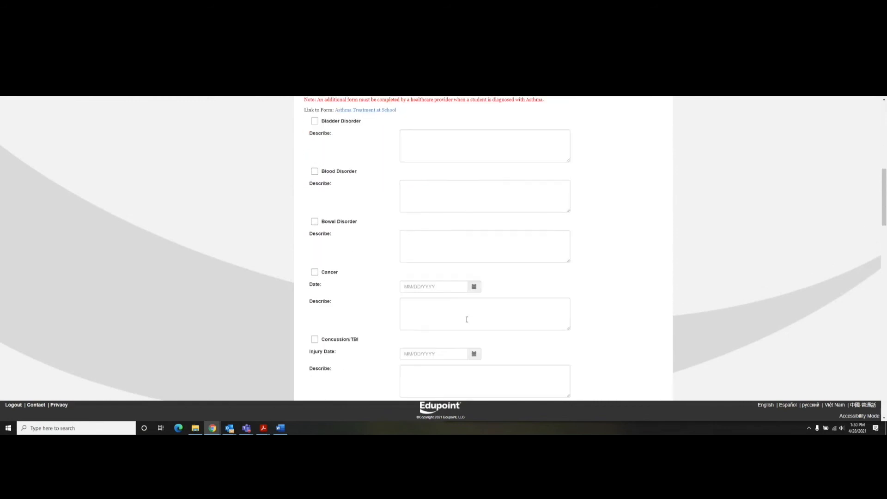
{"action": "scroll", "coordinate": [466, 319], "scroll_direction": "down", "scroll_amount": 6}
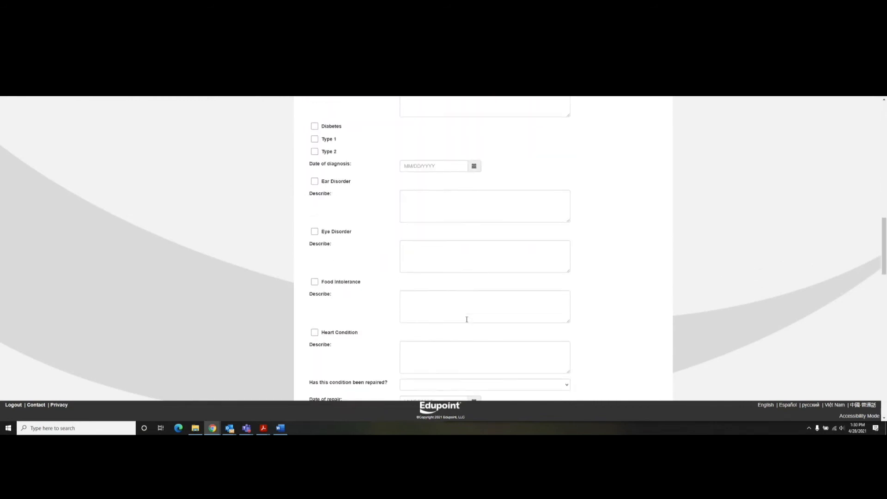
{"action": "scroll", "coordinate": [467, 320], "scroll_direction": "down", "scroll_amount": 5}
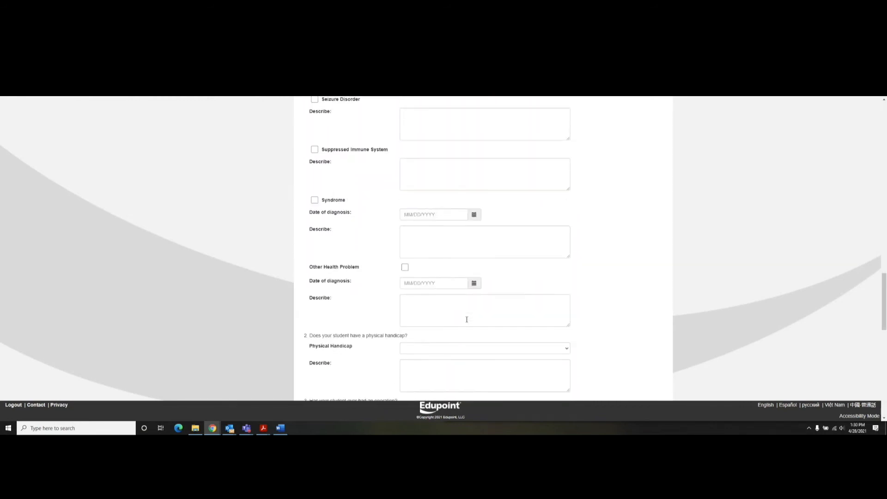
{"action": "scroll", "coordinate": [466, 320], "scroll_direction": "down", "scroll_amount": 9}
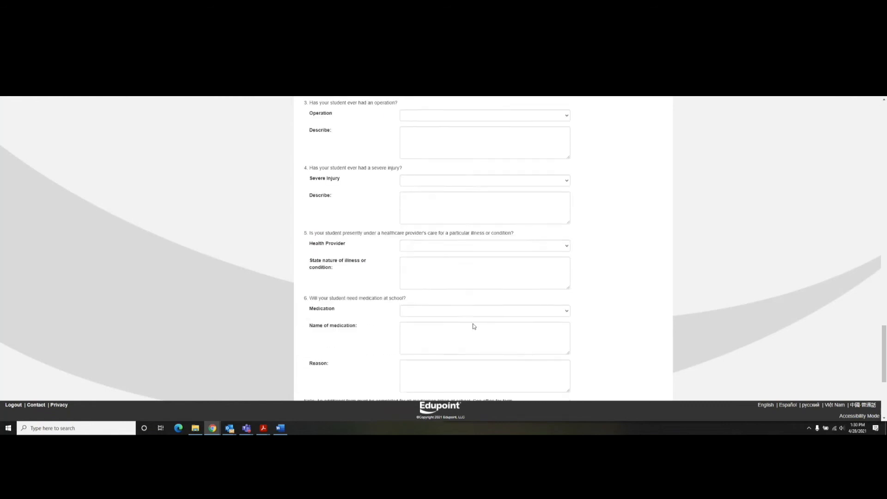
{"action": "scroll", "coordinate": [473, 324], "scroll_direction": "down", "scroll_amount": 2}
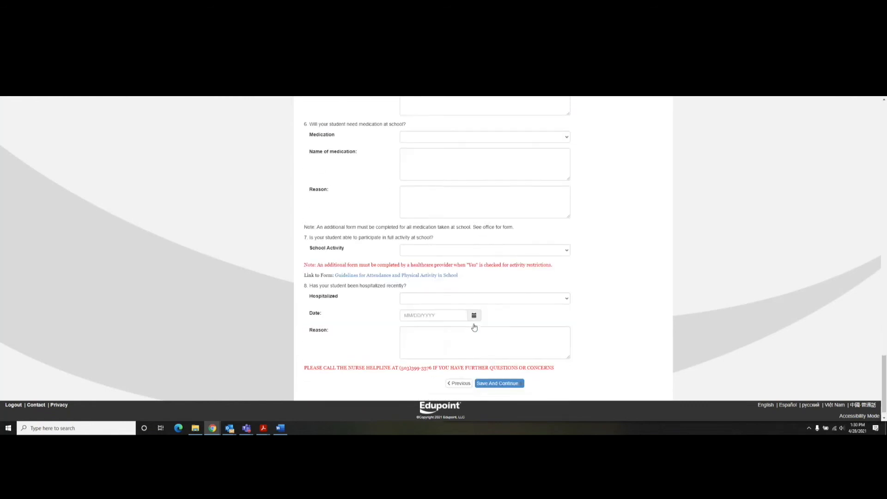
{"action": "left_click", "coordinate": [507, 368]}
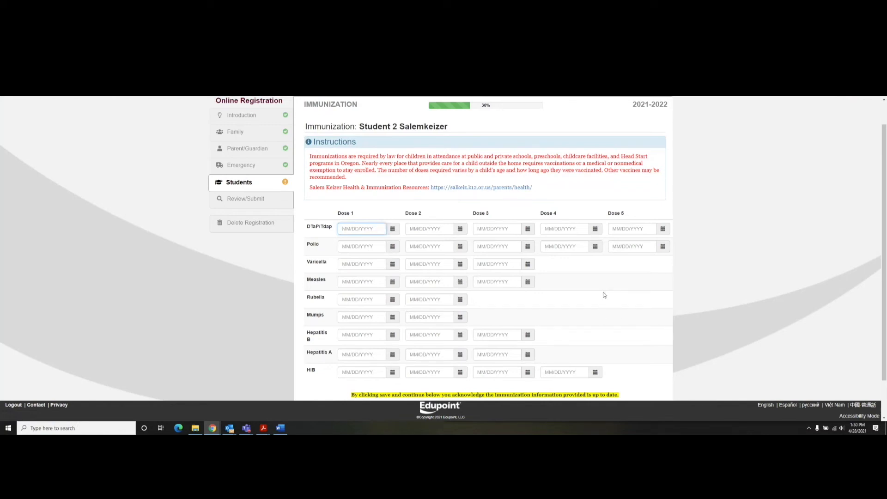
- Save Student 2's immunization record without entering doses, and keep the legal documentation answer as No
{"action": "scroll", "coordinate": [605, 324], "scroll_direction": "down", "scroll_amount": 1}
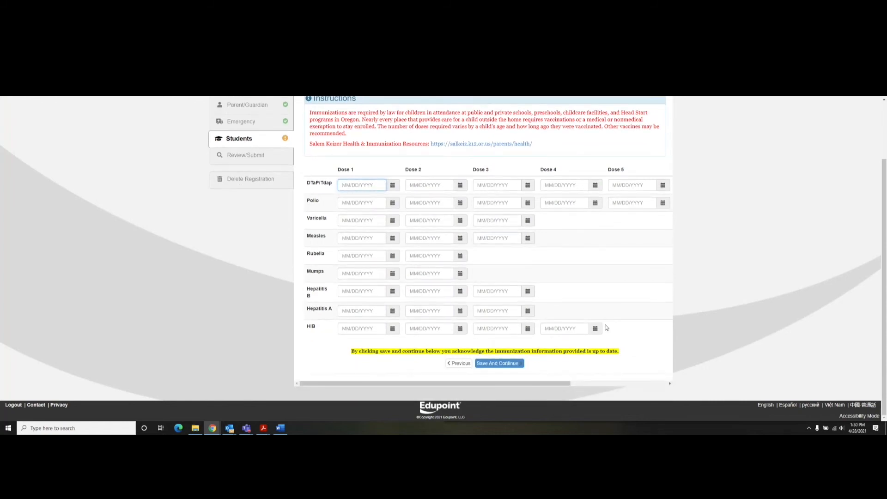
{"action": "left_click", "coordinate": [507, 364]}
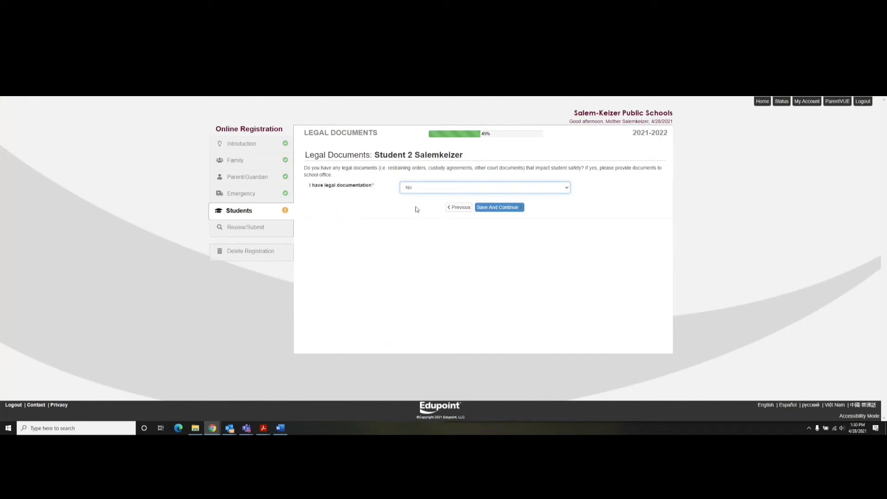
{"action": "left_click", "coordinate": [501, 211]}
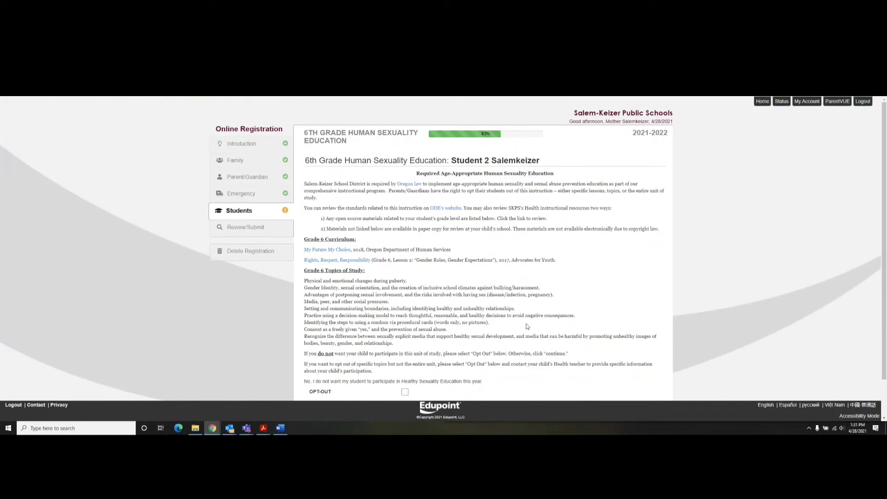
- Leave Student 2 opted in to 6th grade human sexuality education, and save home computer access and parent/guardian relationships unchanged
{"action": "scroll", "coordinate": [527, 326], "scroll_direction": "down", "scroll_amount": 1}
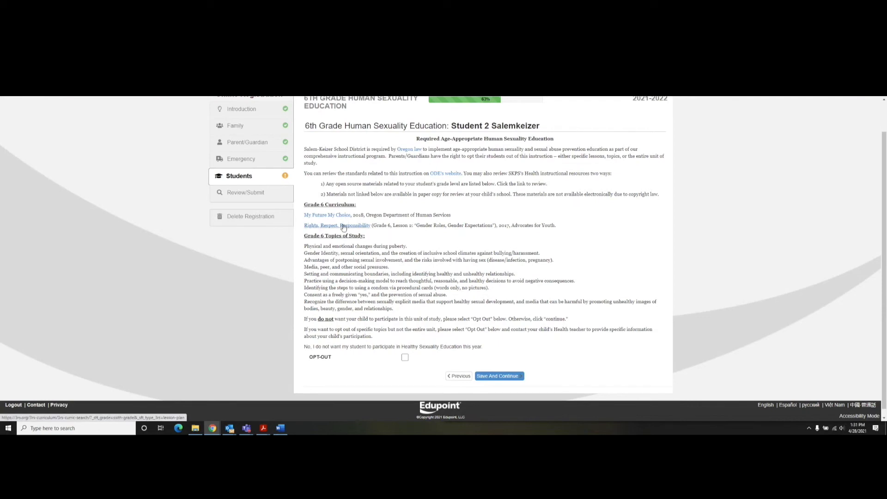
{"action": "left_click", "coordinate": [508, 376]}
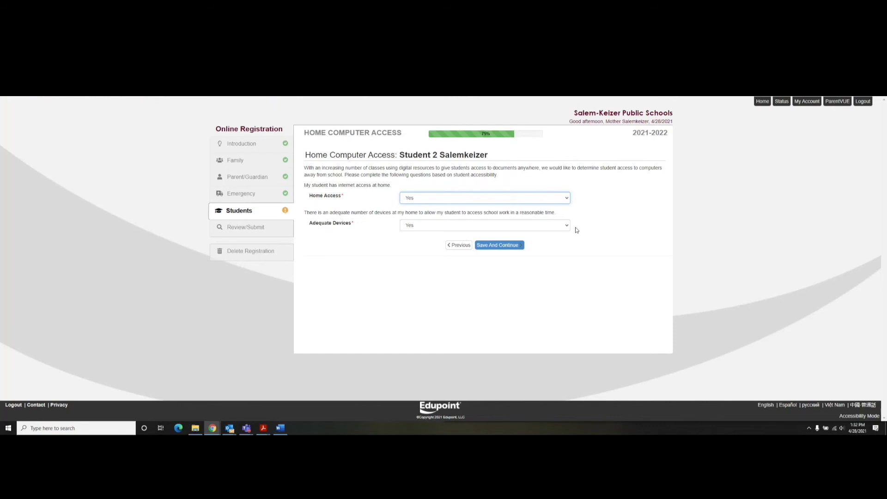
{"action": "left_click", "coordinate": [506, 249]}
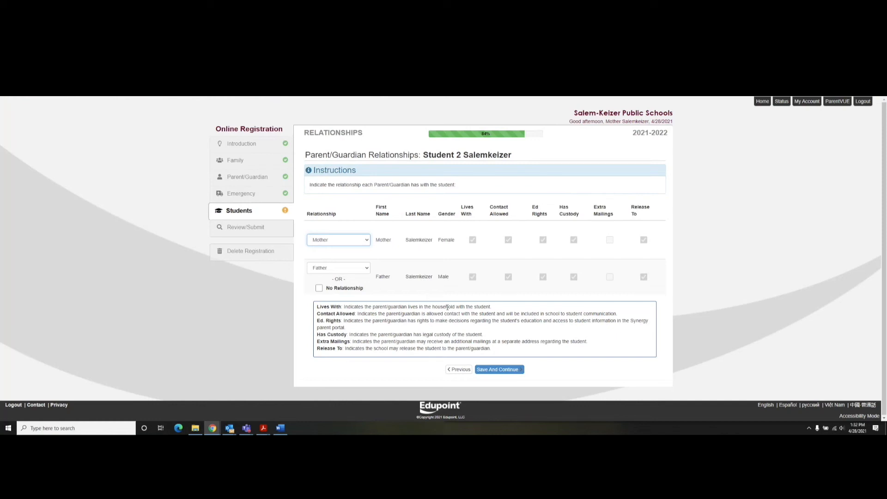
{"action": "left_click", "coordinate": [498, 373]}
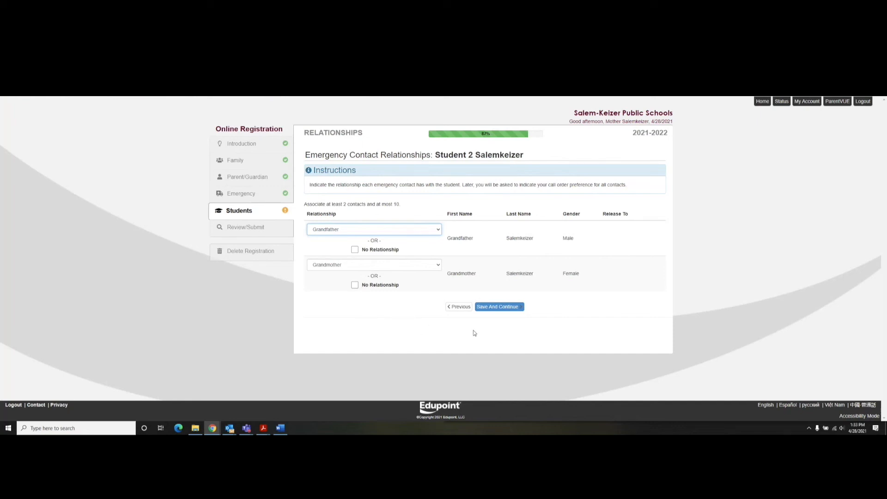
- Save Student 2's emergency contact relationships and the contact order Mother, Father, Grandmother, Grandfather
{"action": "left_click", "coordinate": [501, 307]}
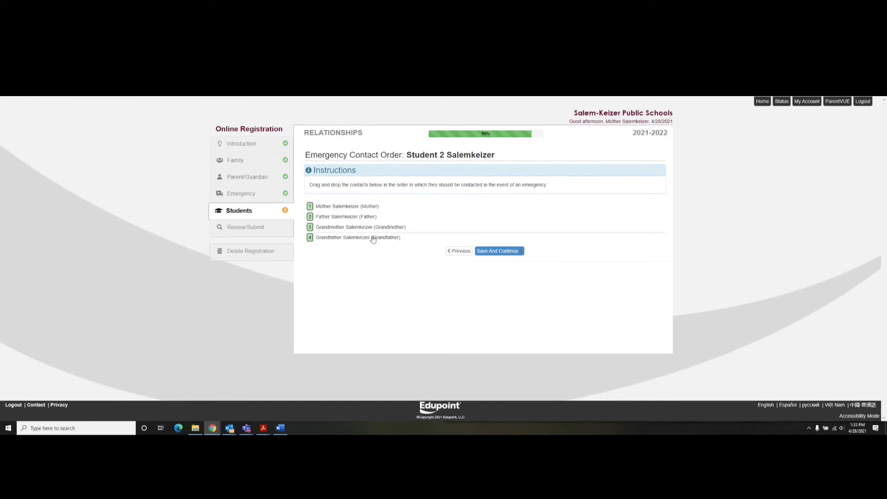
{"action": "left_click_drag", "start_coordinate": [370, 228], "coordinate": [347, 217]}
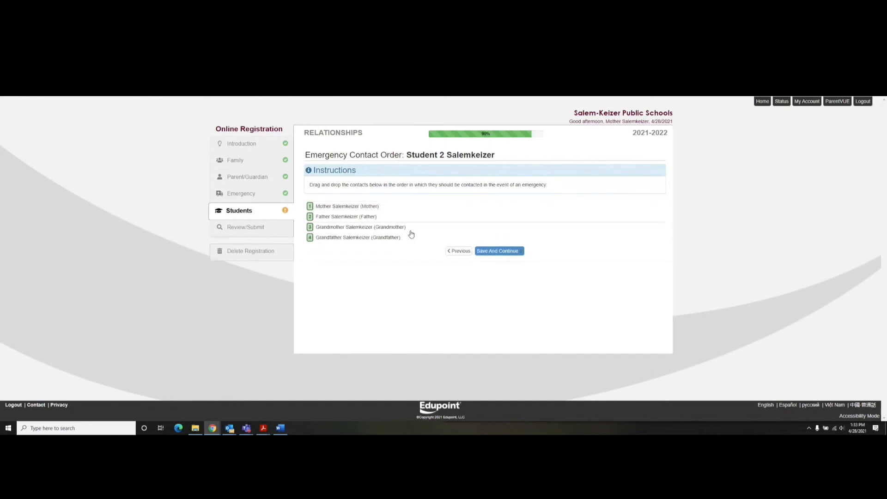
{"action": "left_click", "coordinate": [499, 251]}
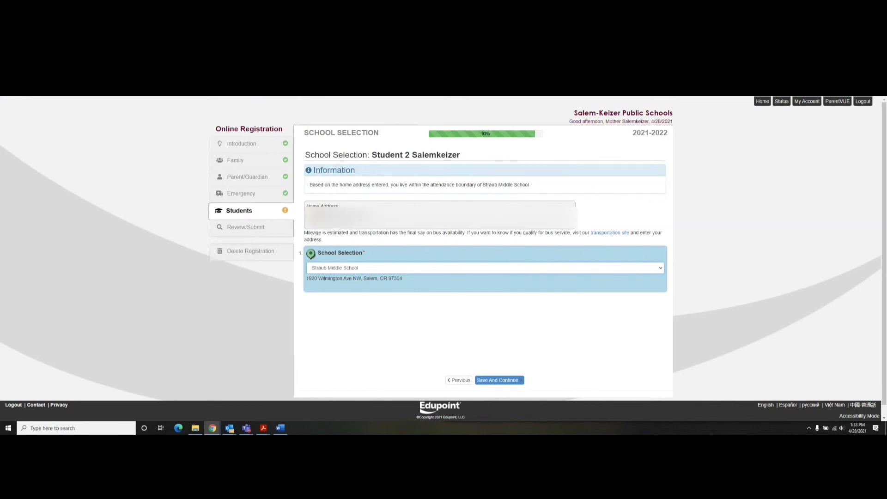
- Keep Straub Middle School as Student 2's school selection, and save the Bus Rider Registration with its box checked
{"action": "left_click", "coordinate": [346, 269]}
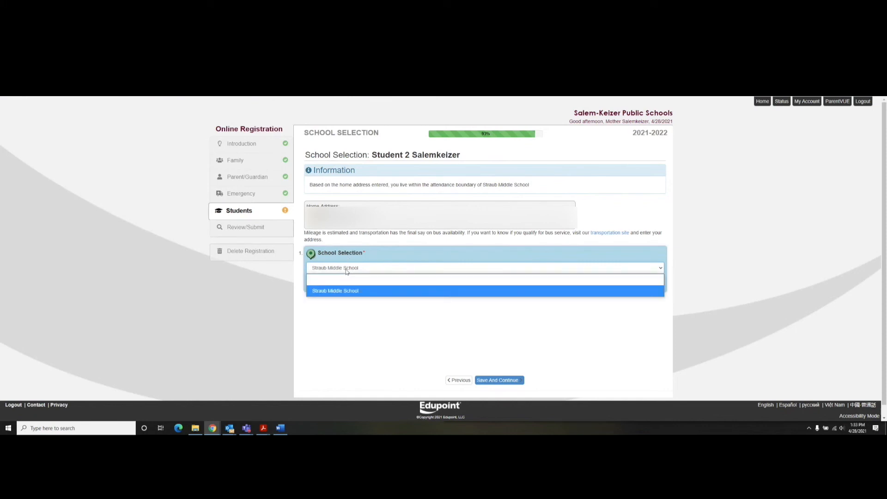
{"action": "left_click", "coordinate": [346, 269]}
{"action": "left_click", "coordinate": [346, 269]}
{"action": "left_click", "coordinate": [361, 320]}
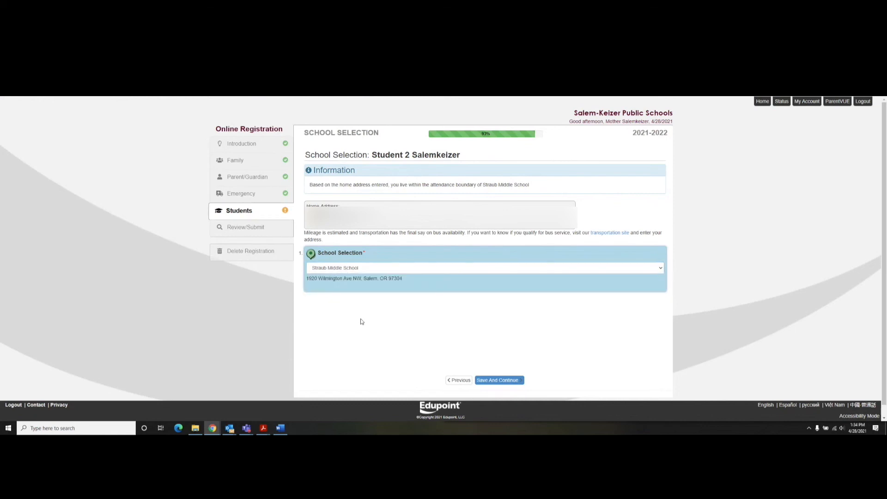
{"action": "left_click", "coordinate": [490, 382]}
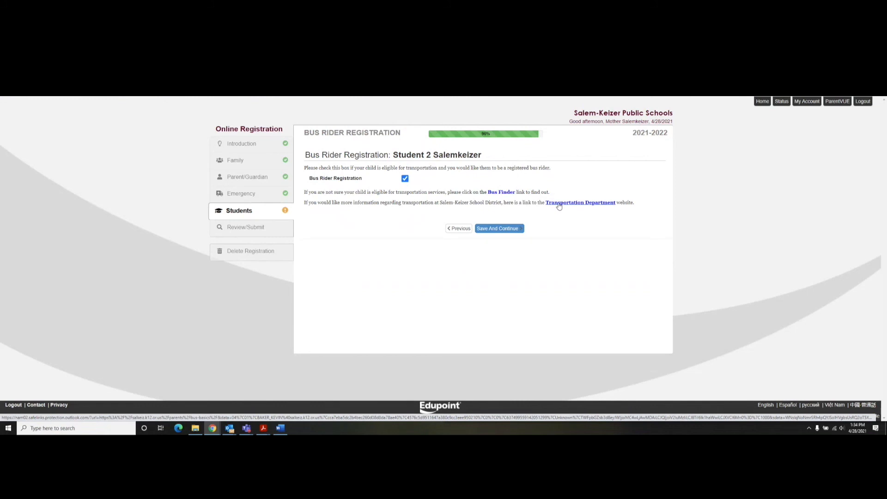
{"action": "left_click", "coordinate": [499, 230]}
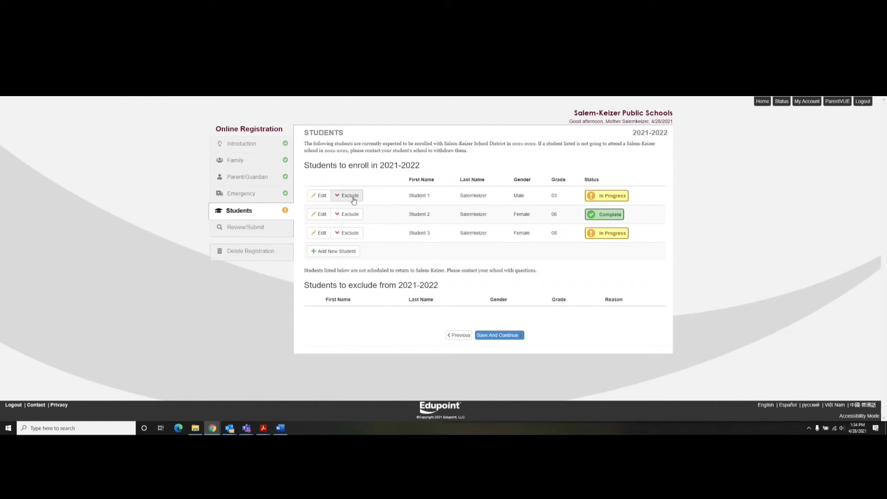
- Open Student 1 for editing and save the EDGE decision as No, with demographics and housing information unchanged
{"action": "left_click", "coordinate": [318, 196]}
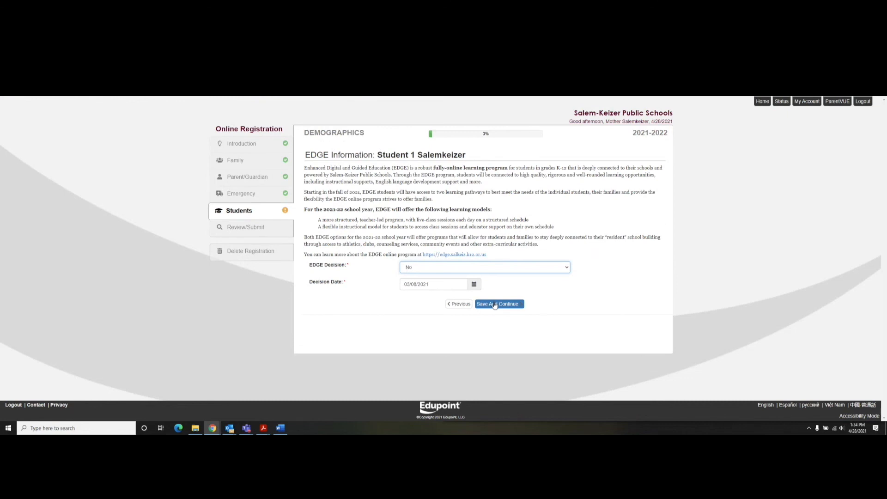
{"action": "left_click", "coordinate": [494, 305]}
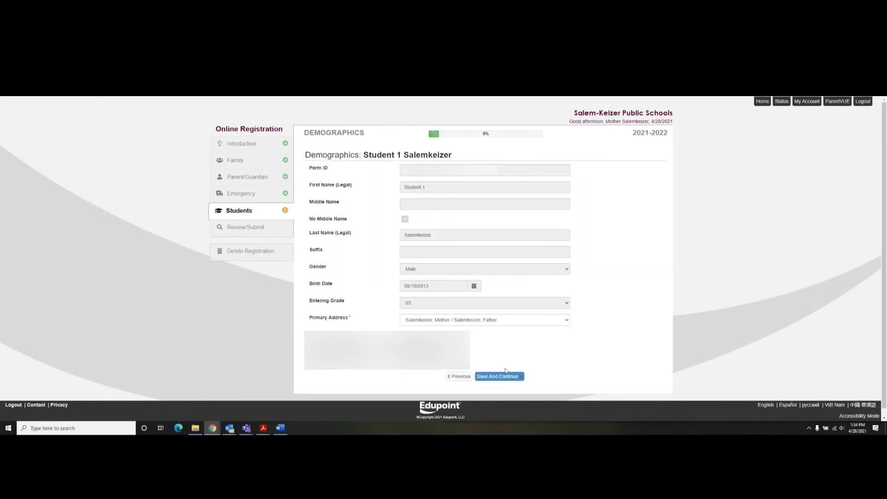
{"action": "left_click", "coordinate": [508, 377]}
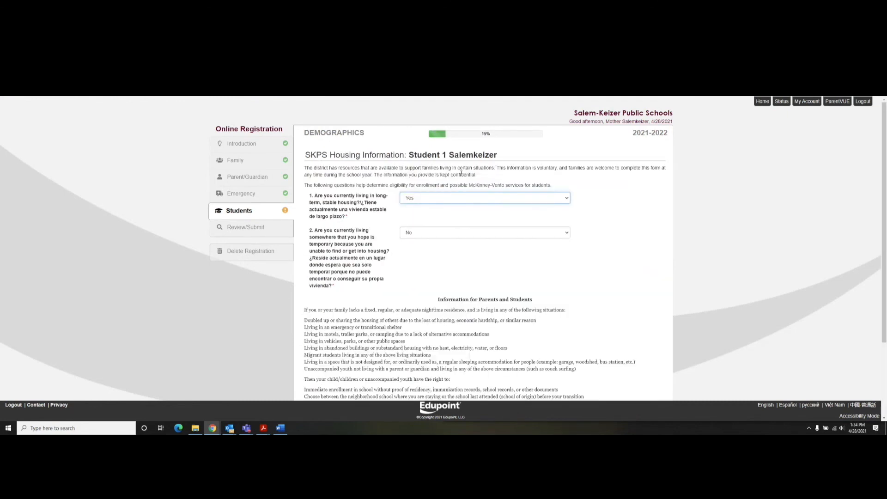
{"action": "scroll", "coordinate": [469, 237], "scroll_direction": "down", "scroll_amount": 2}
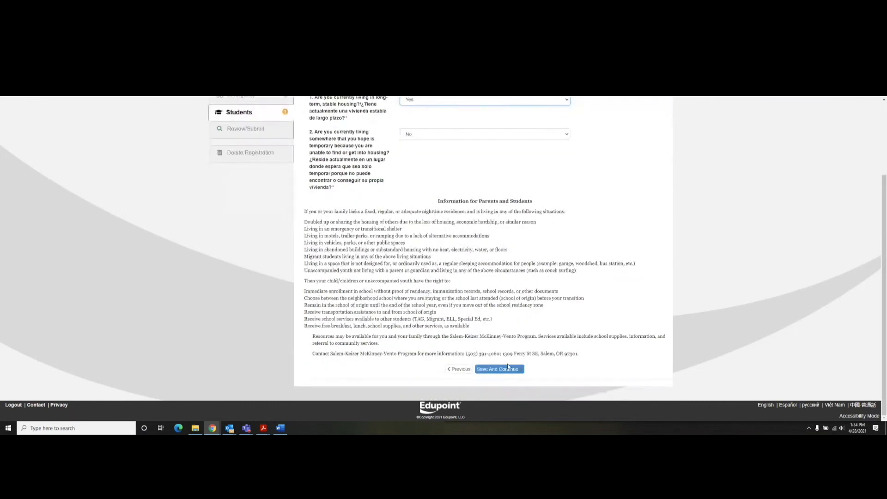
{"action": "left_click", "coordinate": [508, 369]}
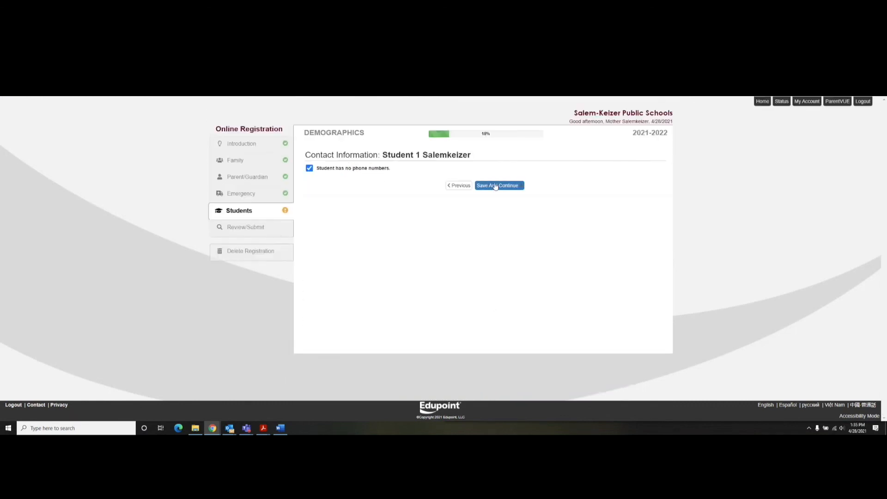
- Save Student 1's contact information, additional student info, and ethnicity and race pages unchanged
{"action": "left_click", "coordinate": [501, 186]}
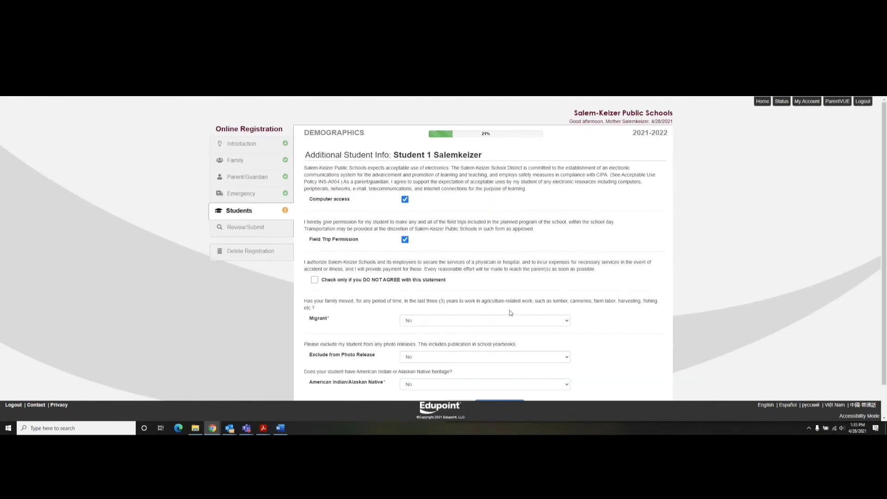
{"action": "scroll", "coordinate": [510, 312], "scroll_direction": "down", "scroll_amount": 1}
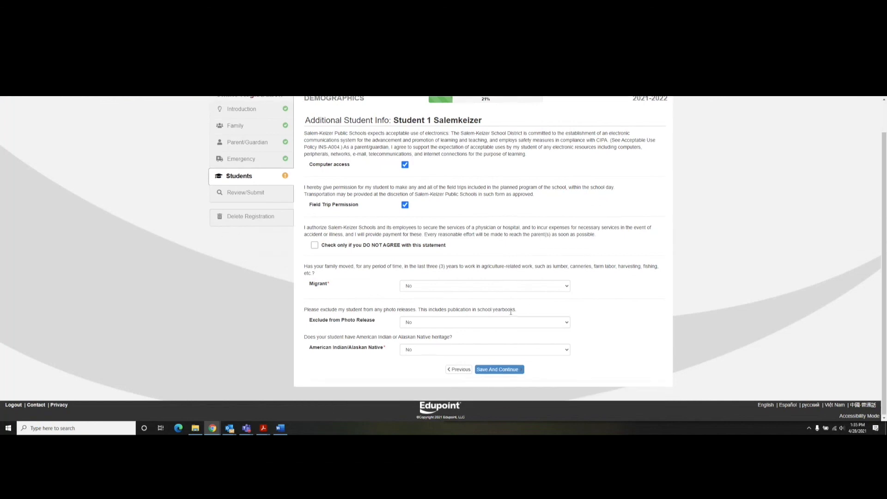
{"action": "left_click", "coordinate": [514, 371]}
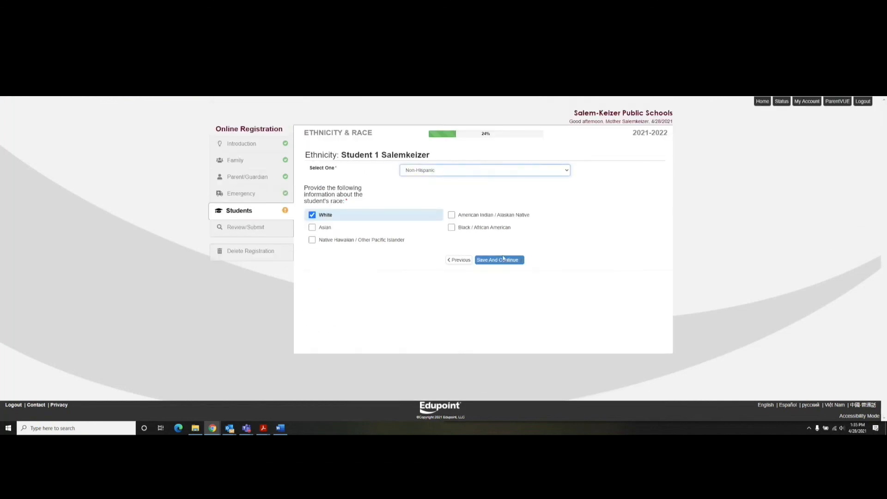
{"action": "left_click", "coordinate": [503, 259]}
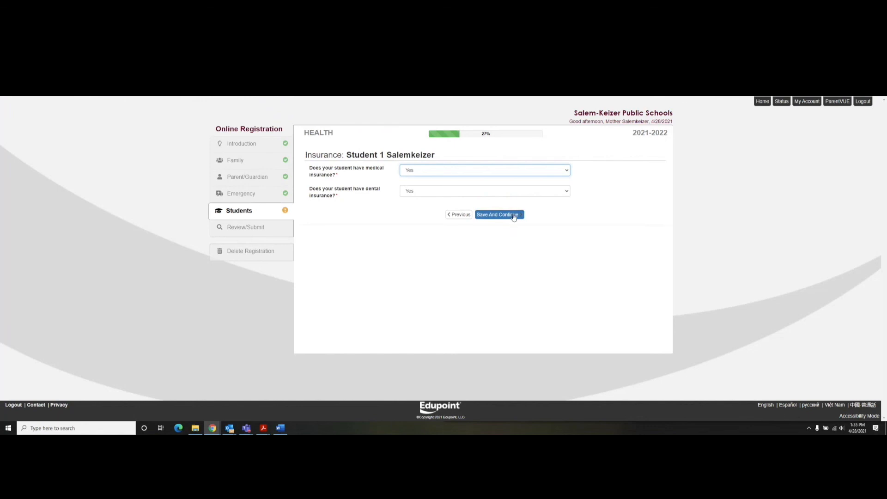
- Save Student 1's insurance answers and health updates answer of No unchanged, and the immunization record without entering doses
{"action": "left_click", "coordinate": [514, 215]}
{"action": "left_click", "coordinate": [512, 235]}
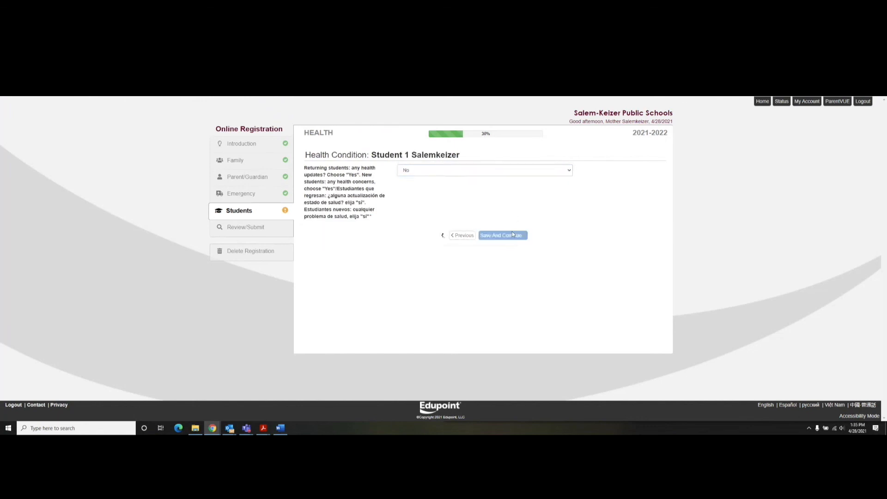
{"action": "scroll", "coordinate": [503, 268], "scroll_direction": "down", "scroll_amount": 2}
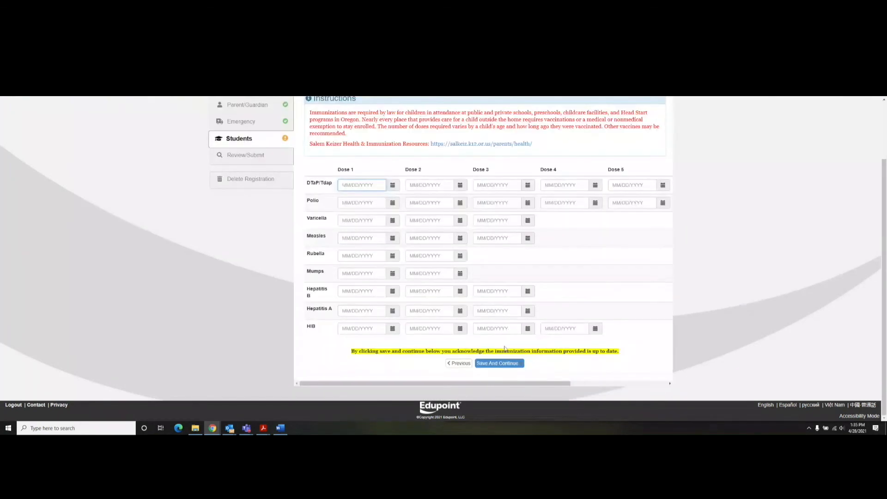
{"action": "left_click", "coordinate": [502, 360]}
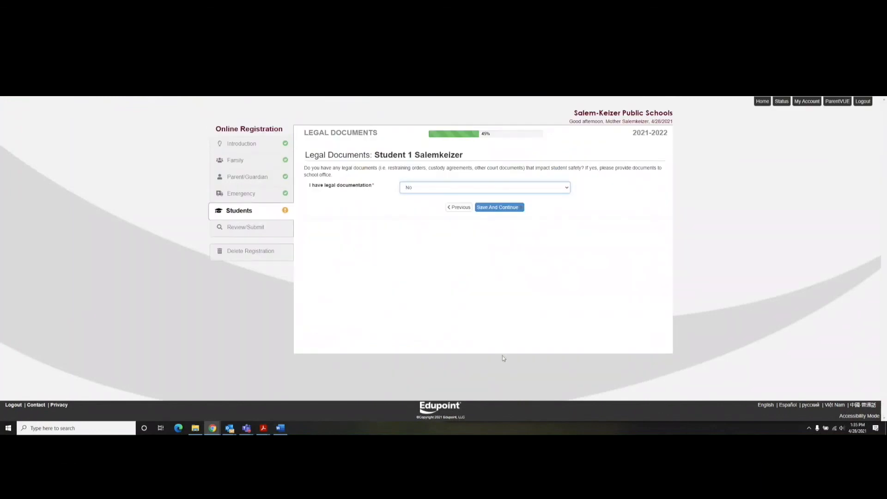
- Keep Student 1's legal documentation answer as No, and save the pages through parent/guardian relationships unchanged
{"action": "left_click", "coordinate": [497, 208]}
{"action": "left_click", "coordinate": [504, 244]}
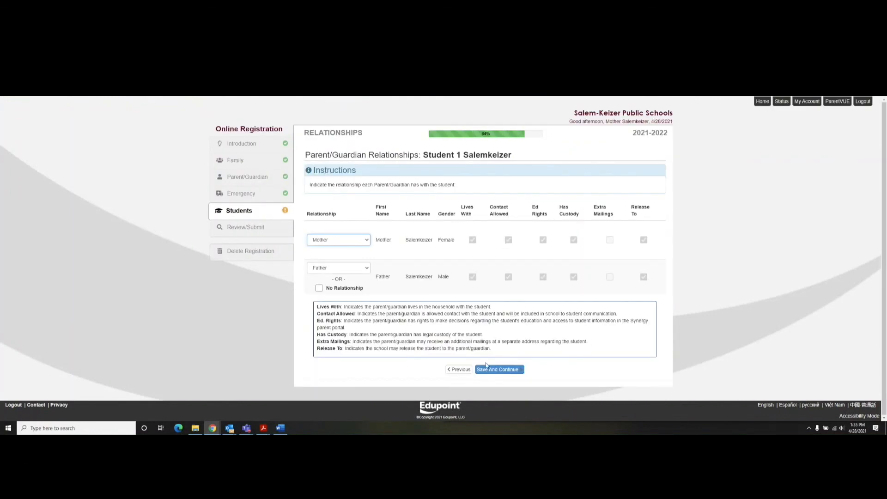
{"action": "left_click", "coordinate": [486, 368]}
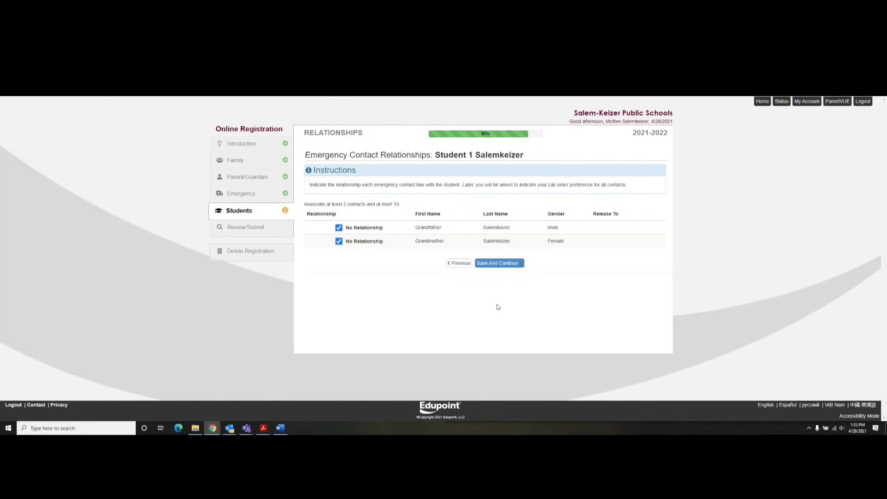
- Replace No Relationship for Student 1's two emergency contacts with Grandfather and Grandmother, matching each contact, and save
{"action": "left_click", "coordinate": [505, 263]}
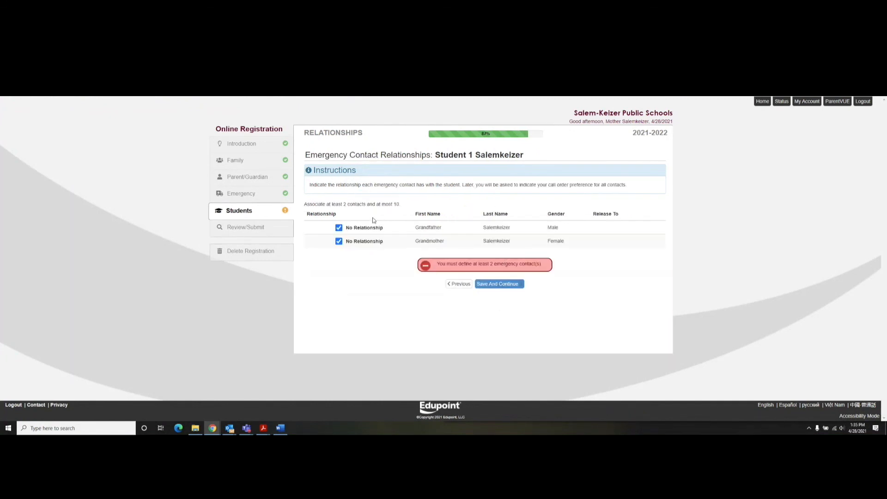
{"action": "left_click", "coordinate": [338, 228]}
{"action": "left_click", "coordinate": [359, 230]}
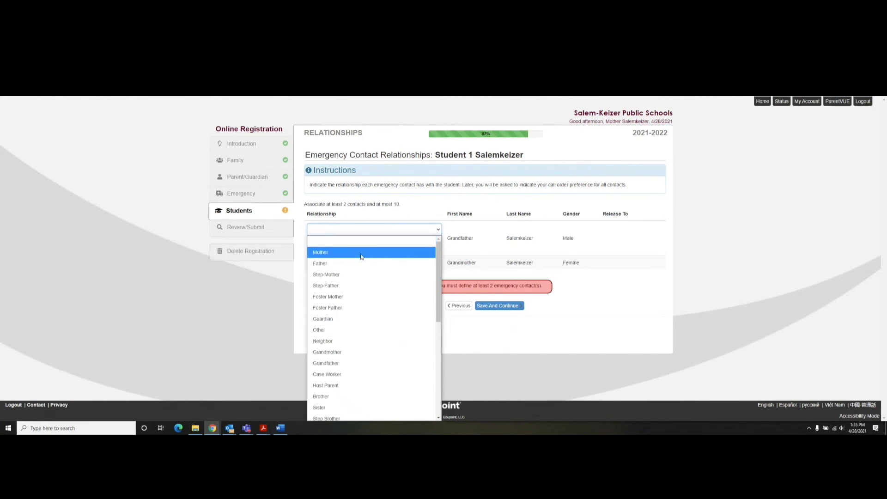
{"action": "left_click", "coordinate": [357, 352]}
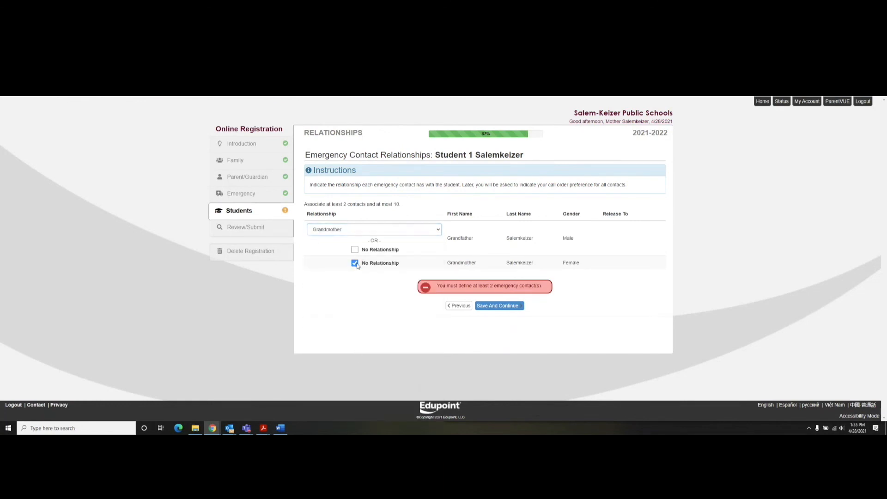
{"action": "left_click", "coordinate": [354, 263]}
{"action": "left_click", "coordinate": [355, 264]}
{"action": "scroll", "coordinate": [356, 248], "scroll_direction": "down", "scroll_amount": 3}
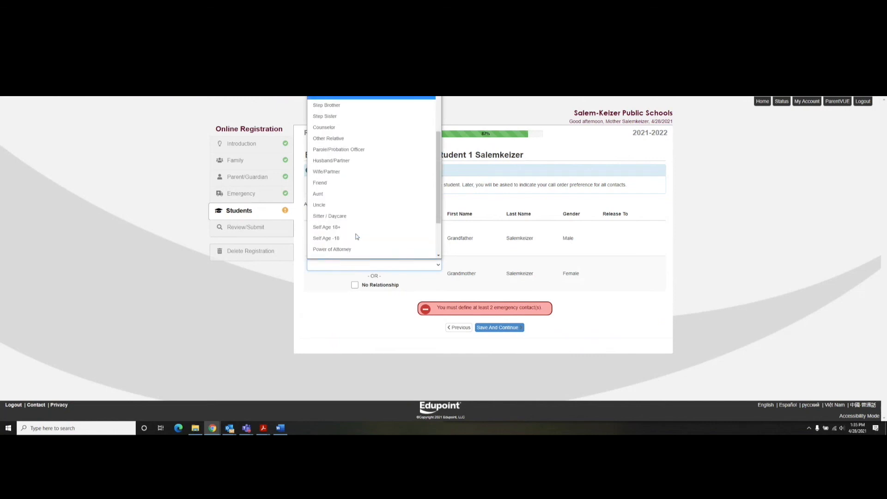
{"action": "scroll", "coordinate": [356, 237], "scroll_direction": "up", "scroll_amount": 3}
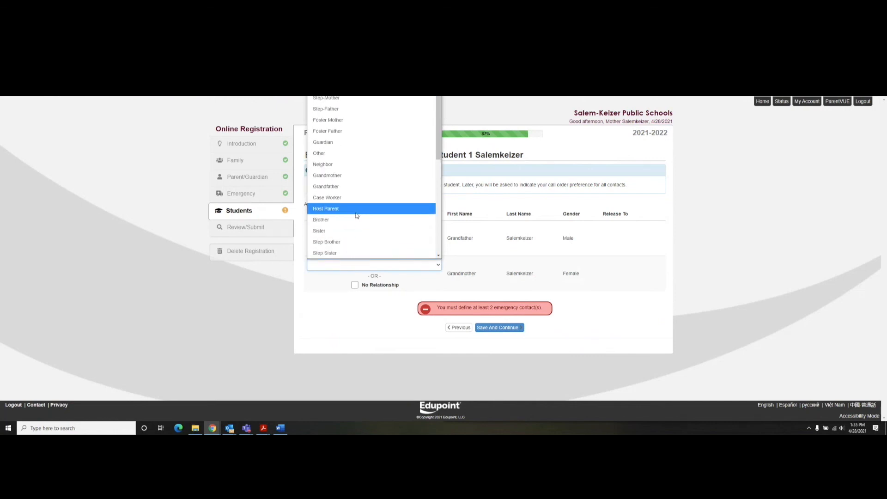
{"action": "left_click", "coordinate": [355, 185]}
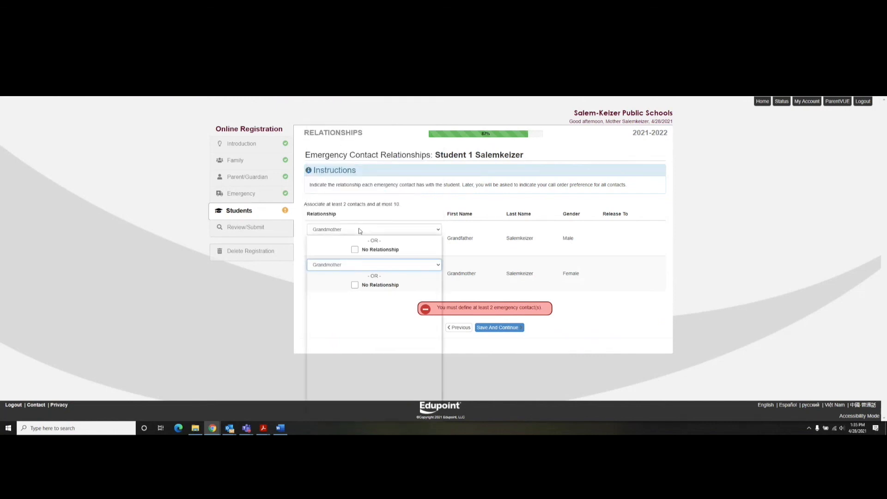
{"action": "left_click", "coordinate": [360, 230]}
{"action": "left_click", "coordinate": [346, 352]}
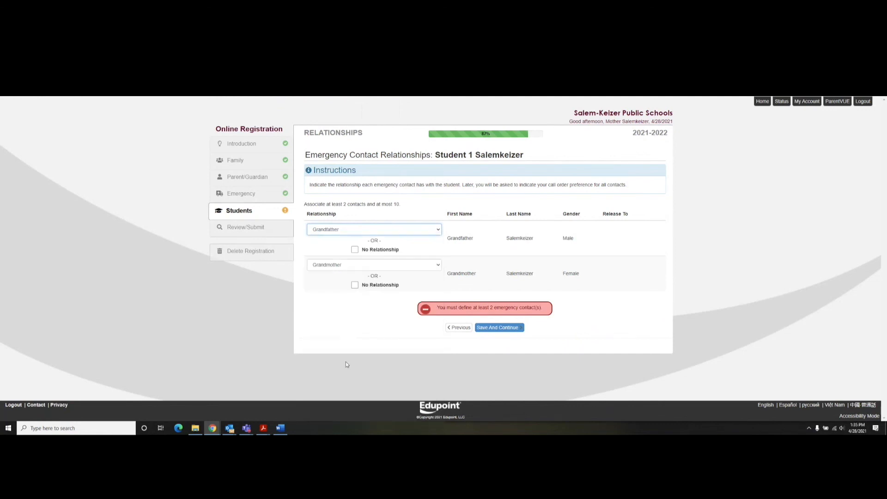
{"action": "left_click", "coordinate": [498, 327]}
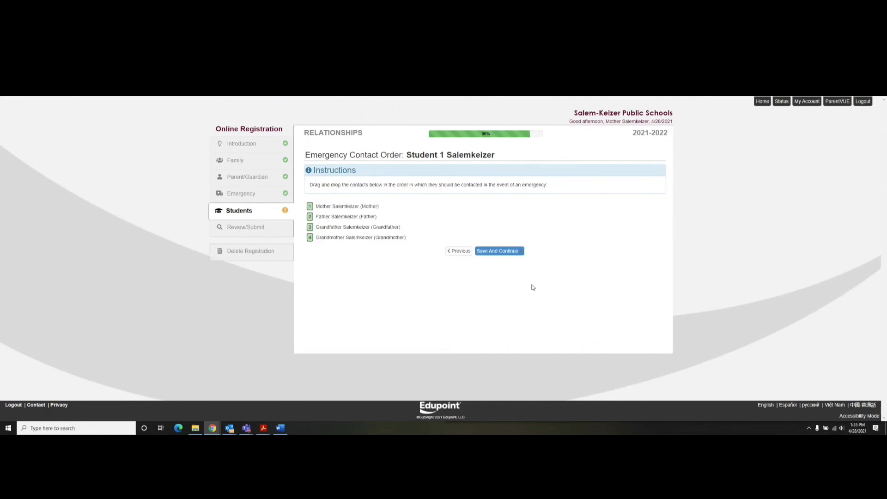
- Finish Student 1 by saving the contact order, Brush College Elementary selection, bus rider registration and emergency closure choice unchanged
{"action": "left_click", "coordinate": [516, 250]}
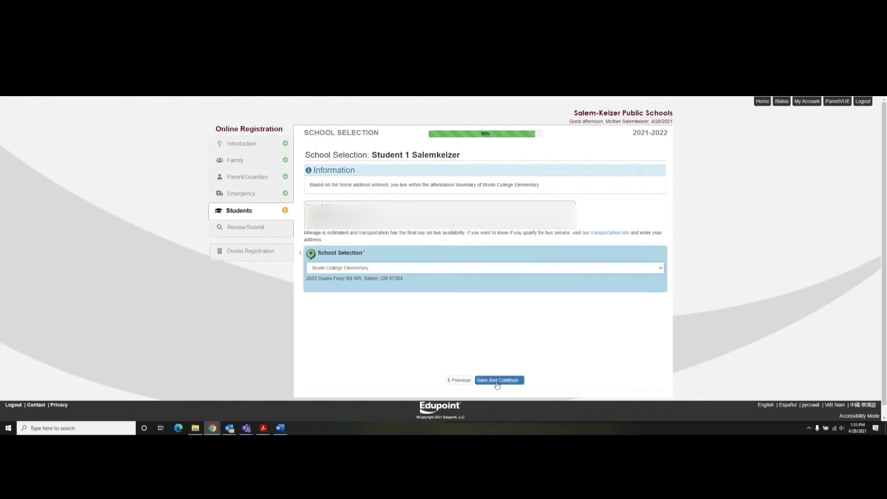
{"action": "left_click", "coordinate": [497, 383]}
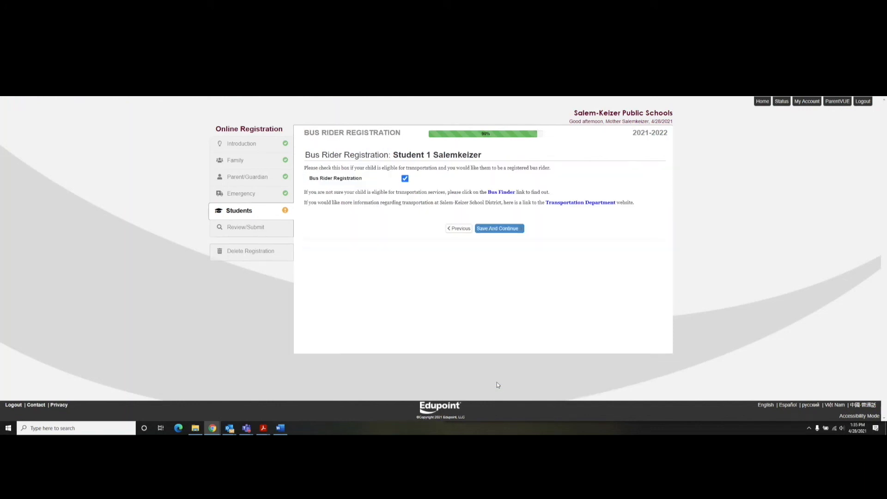
{"action": "left_click", "coordinate": [494, 231]}
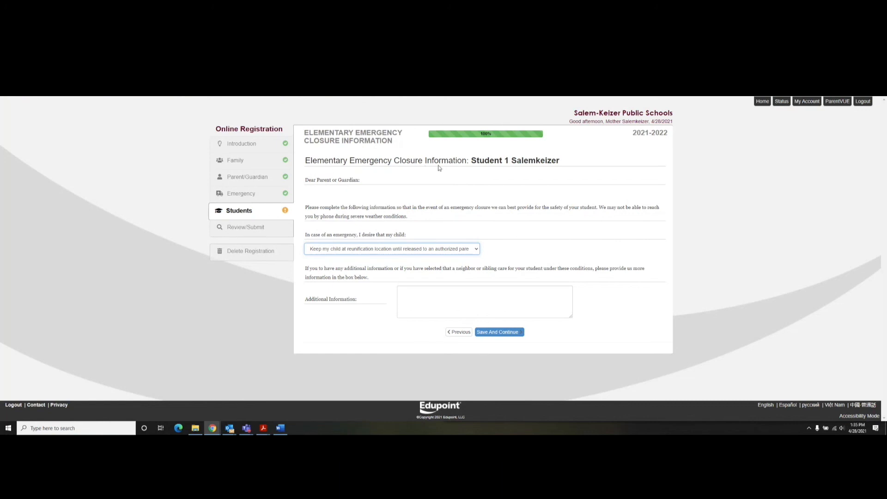
{"action": "left_click", "coordinate": [494, 334]}
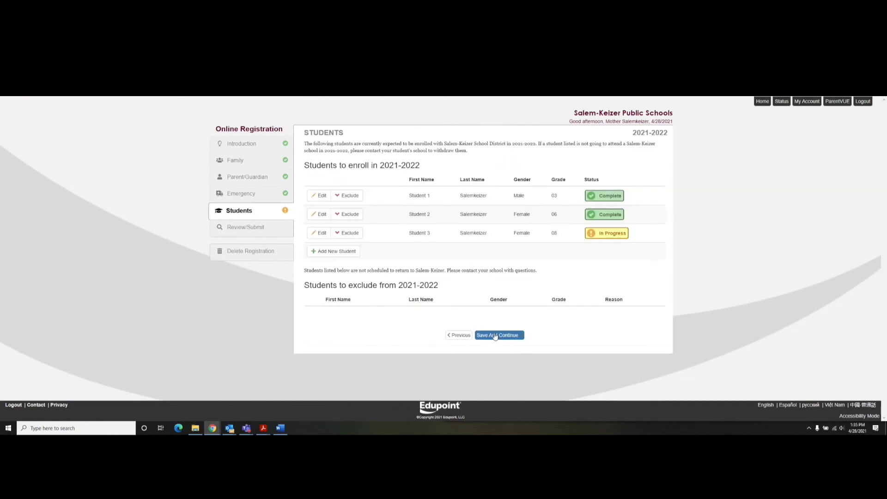
- Exclude Student 3 from the 2021-2022 enrollment and continue to the Review/Submit section
{"action": "left_click", "coordinate": [358, 233]}
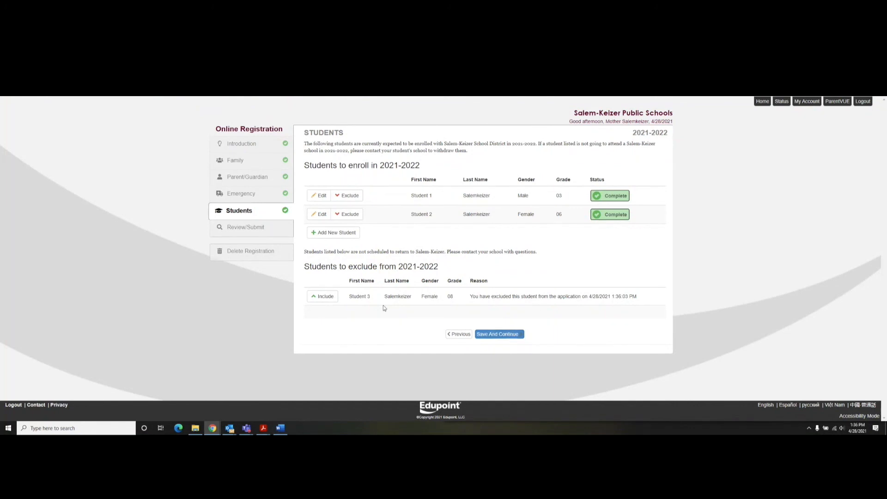
{"action": "left_click", "coordinate": [521, 339]}
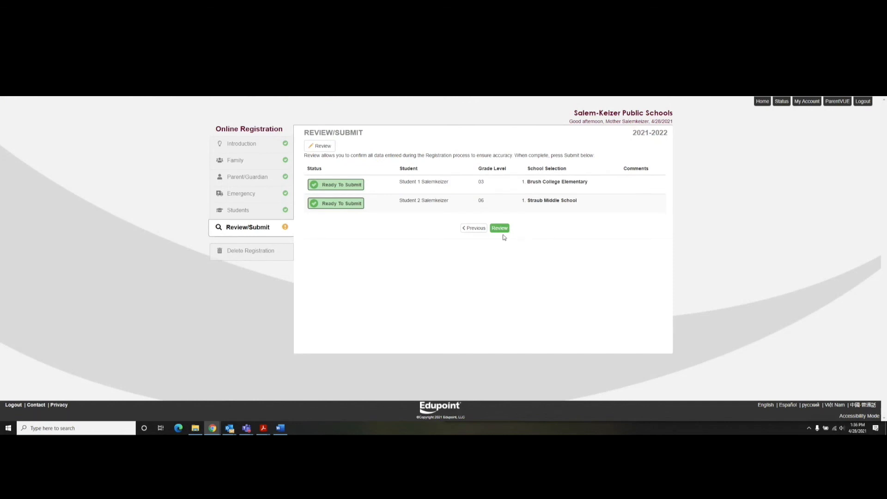
- Open the registration review and check the family, parent/guardian and emergency contact details, including the highlighted changes
{"action": "left_click", "coordinate": [502, 230]}
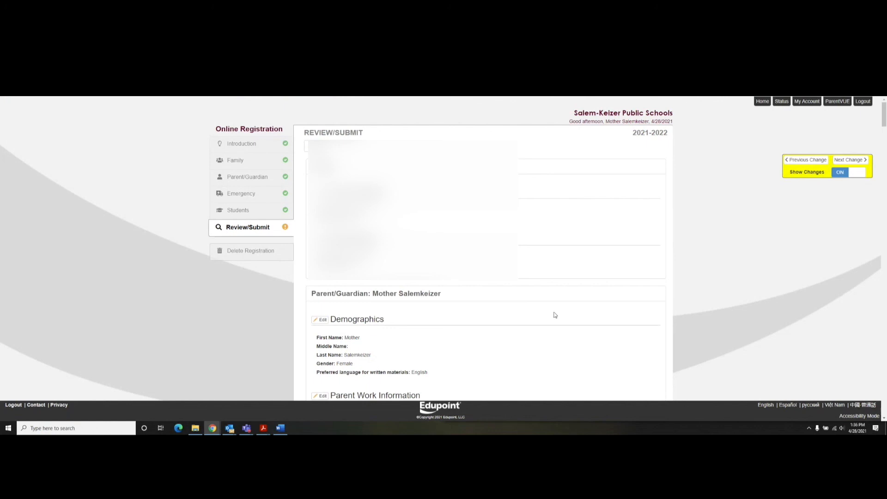
{"action": "scroll", "coordinate": [515, 344], "scroll_direction": "down", "scroll_amount": 10}
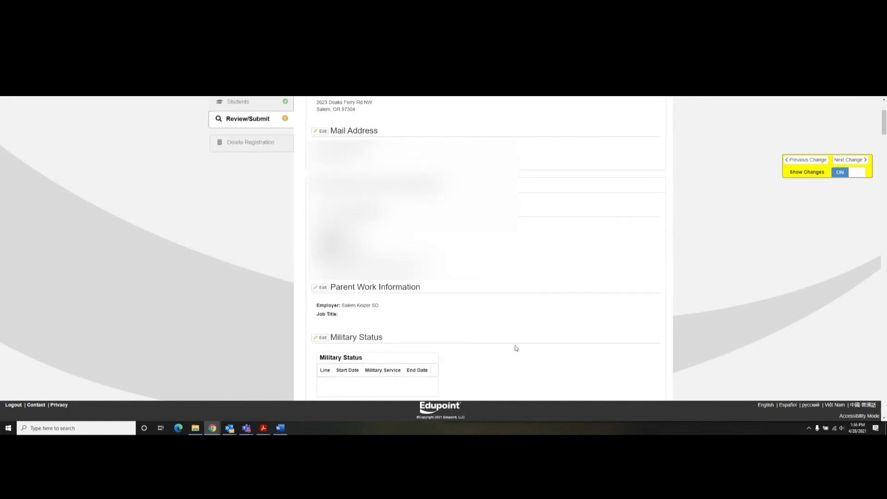
{"action": "scroll", "coordinate": [516, 349], "scroll_direction": "down", "scroll_amount": 3}
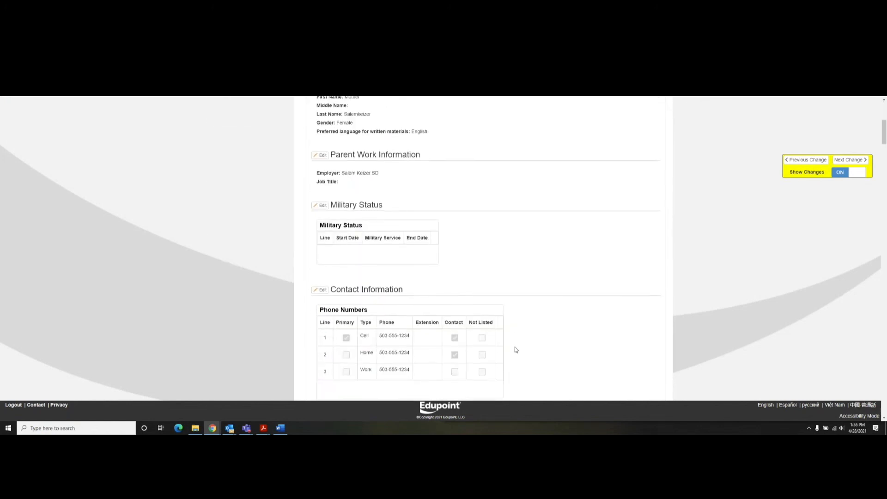
{"action": "scroll", "coordinate": [516, 349], "scroll_direction": "down", "scroll_amount": 1}
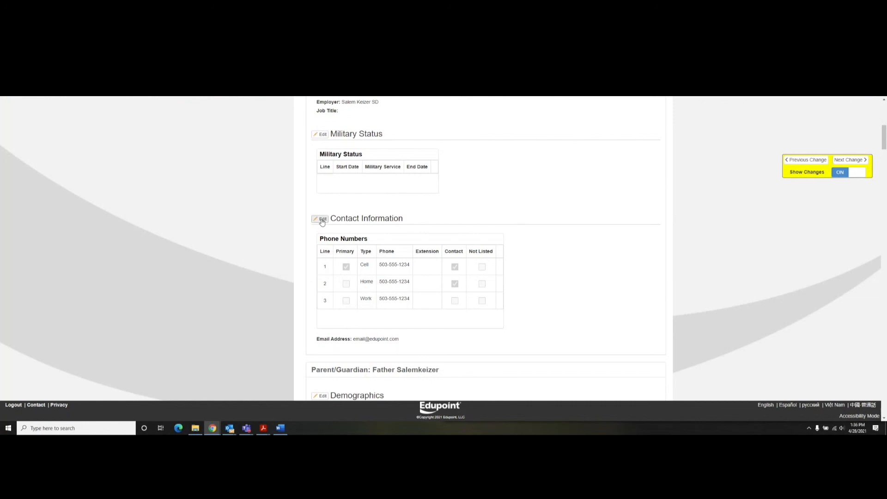
{"action": "scroll", "coordinate": [343, 351], "scroll_direction": "down", "scroll_amount": 4}
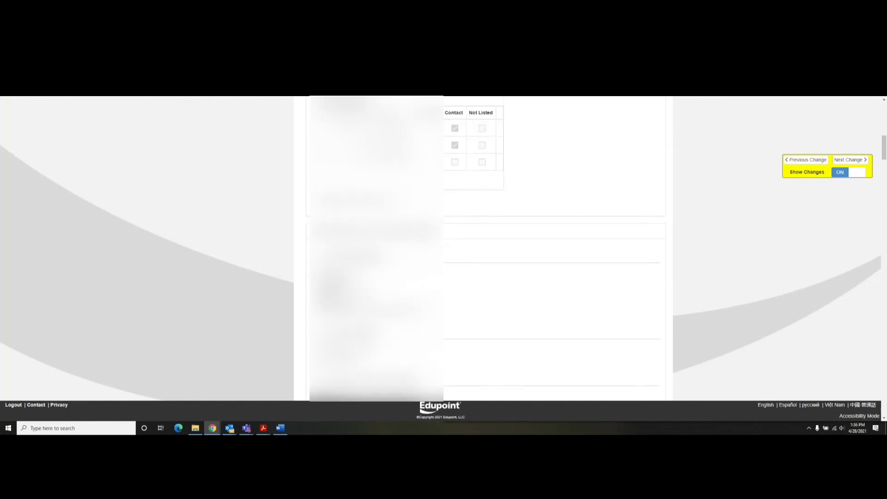
{"action": "scroll", "coordinate": [344, 351], "scroll_direction": "down", "scroll_amount": 3}
{"action": "scroll", "coordinate": [343, 349], "scroll_direction": "down", "scroll_amount": 5}
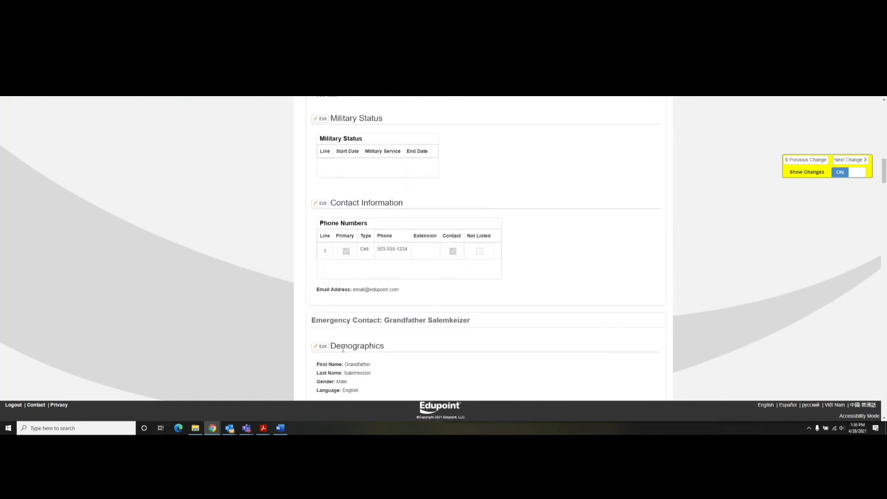
{"action": "scroll", "coordinate": [342, 350], "scroll_direction": "down", "scroll_amount": 4}
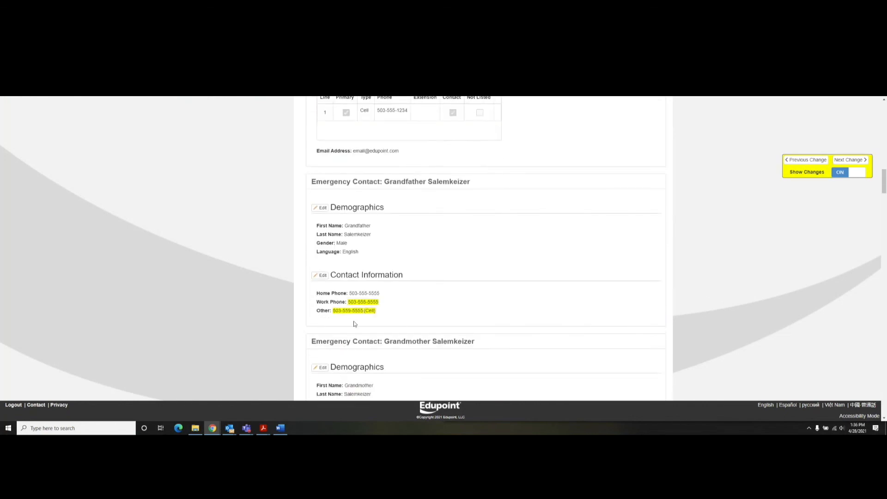
{"action": "mouse_move", "coordinate": [354, 303]}
- Review the registration data of Student 1 and Student 2, from demographics and health through school selection and bus rider registration
{"action": "scroll", "coordinate": [564, 327], "scroll_direction": "down", "scroll_amount": 10}
{"action": "scroll", "coordinate": [564, 335], "scroll_direction": "down", "scroll_amount": 3}
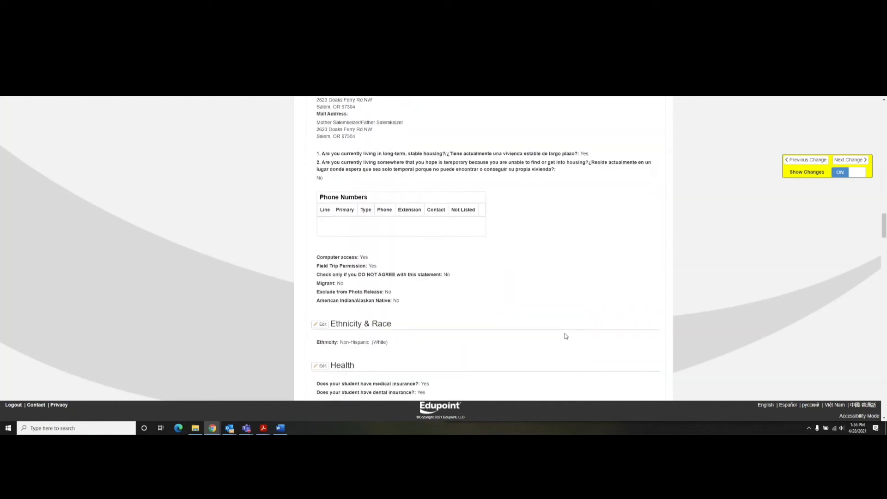
{"action": "scroll", "coordinate": [566, 336], "scroll_direction": "down", "scroll_amount": 5}
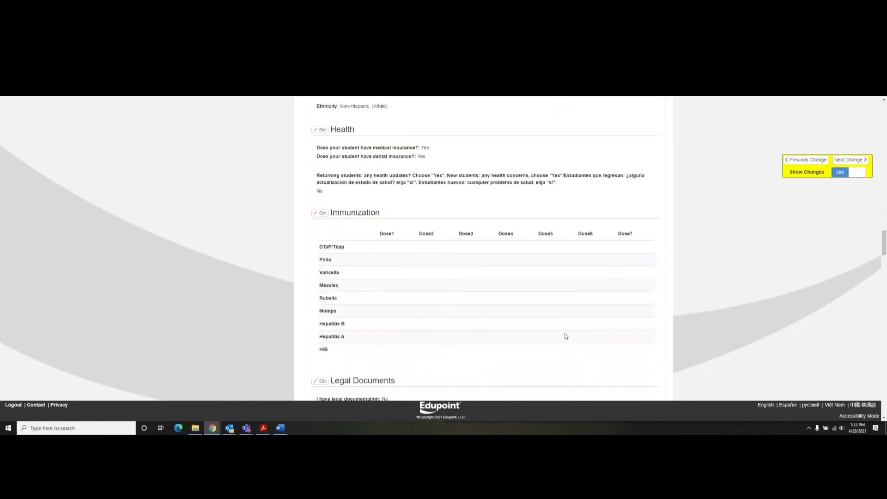
{"action": "scroll", "coordinate": [565, 336], "scroll_direction": "down", "scroll_amount": 10}
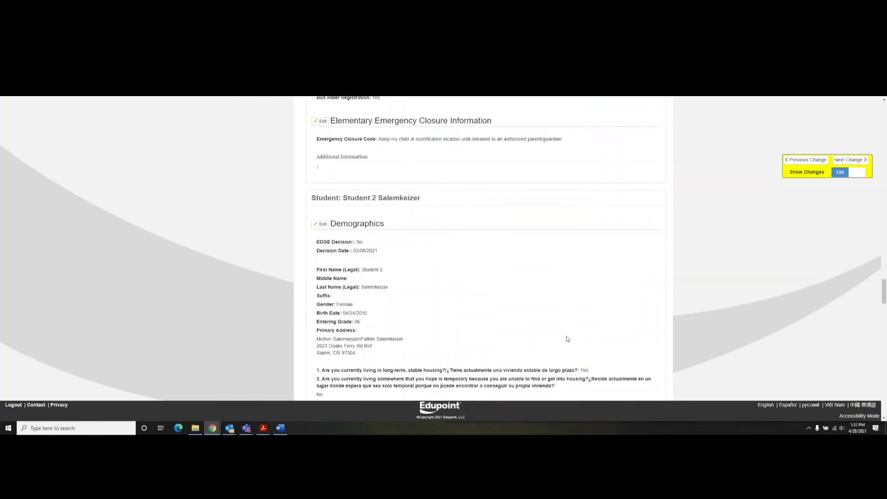
{"action": "scroll", "coordinate": [567, 338], "scroll_direction": "down", "scroll_amount": 6}
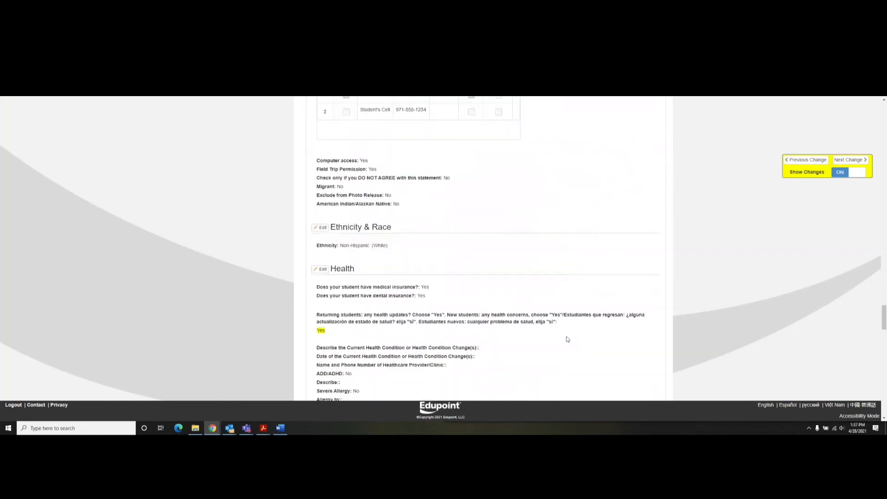
{"action": "scroll", "coordinate": [567, 339], "scroll_direction": "down", "scroll_amount": 10}
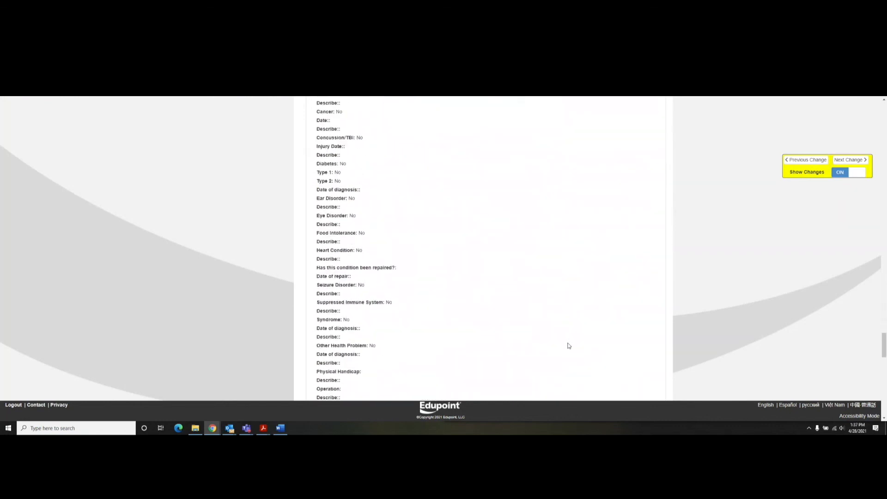
{"action": "scroll", "coordinate": [568, 345], "scroll_direction": "down", "scroll_amount": 10}
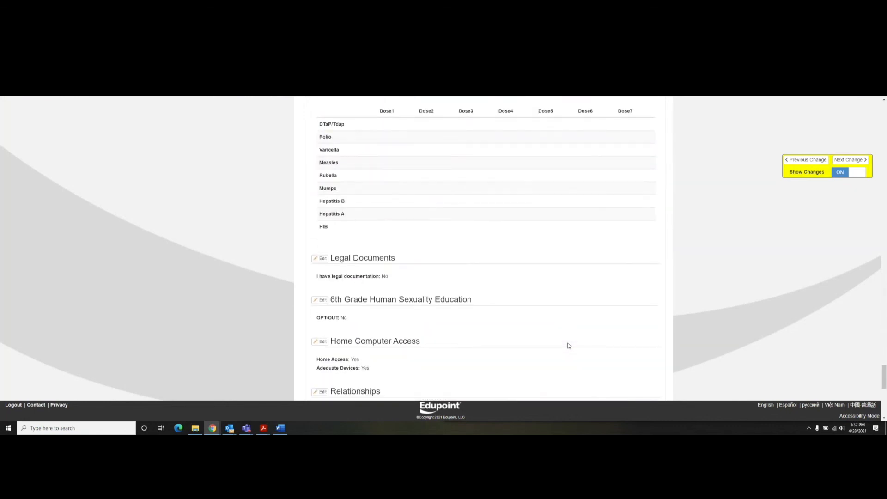
{"action": "scroll", "coordinate": [569, 345], "scroll_direction": "down", "scroll_amount": 6}
{"action": "scroll", "coordinate": [568, 345], "scroll_direction": "down", "scroll_amount": 2}
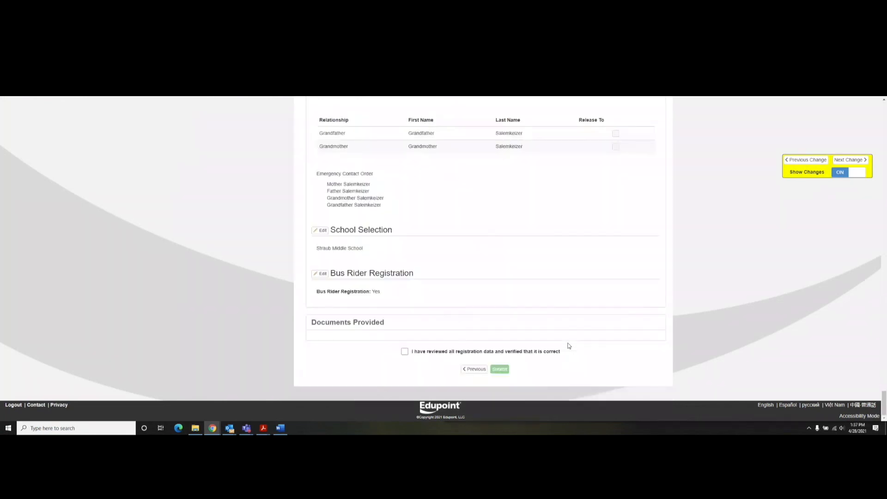
- Certify that all registration data has been reviewed and is correct, and submit the 2021-2022 registration, confirming the submission
{"action": "left_click", "coordinate": [404, 353]}
{"action": "left_click", "coordinate": [499, 368]}
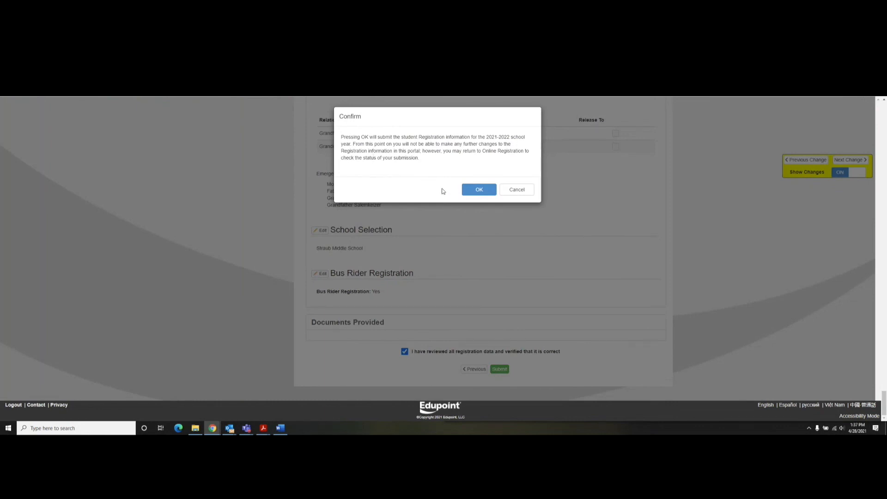
{"action": "left_click", "coordinate": [471, 193]}
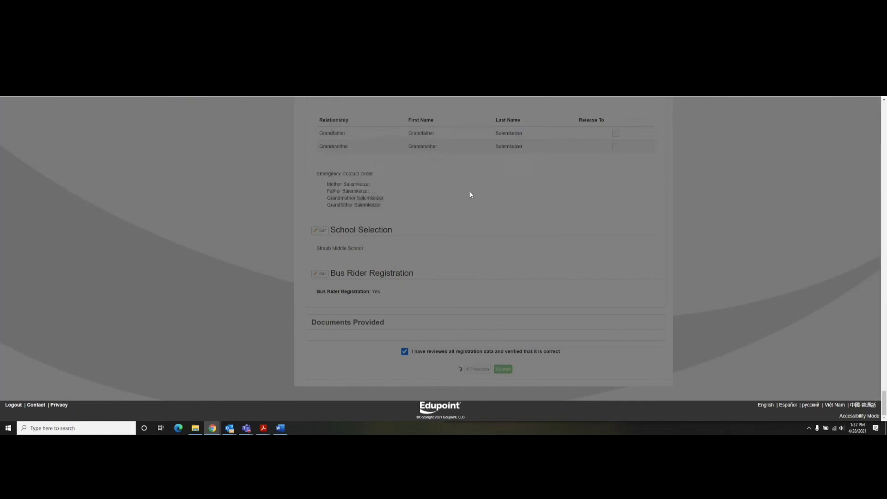